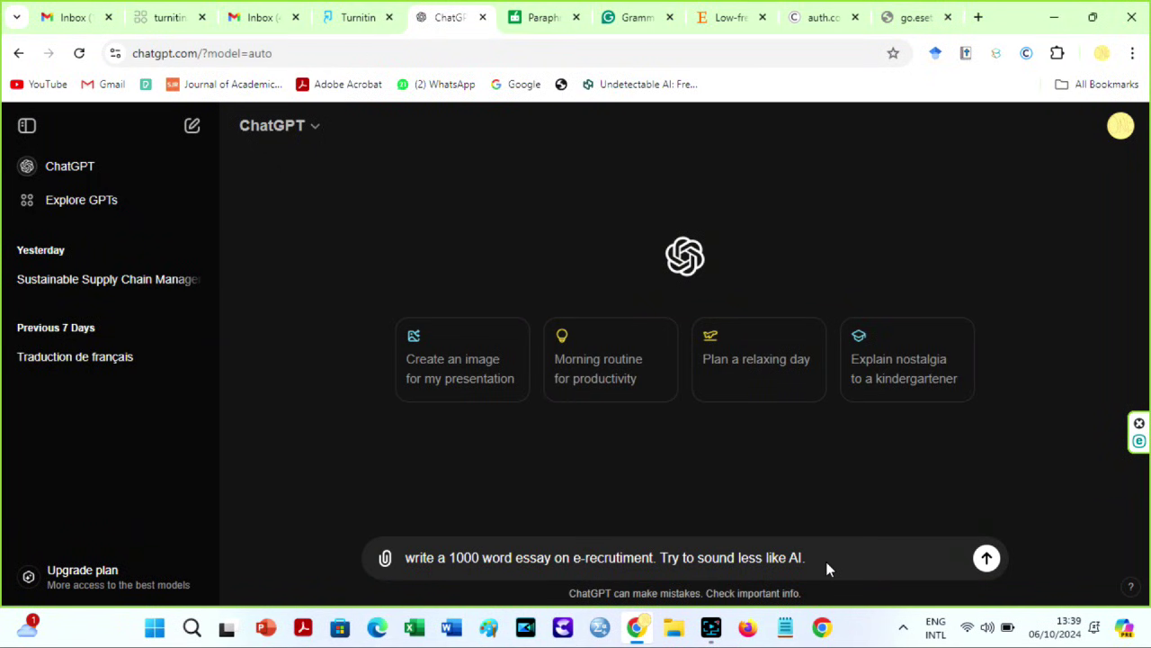
right_click(828, 570)
left_click(827, 563)
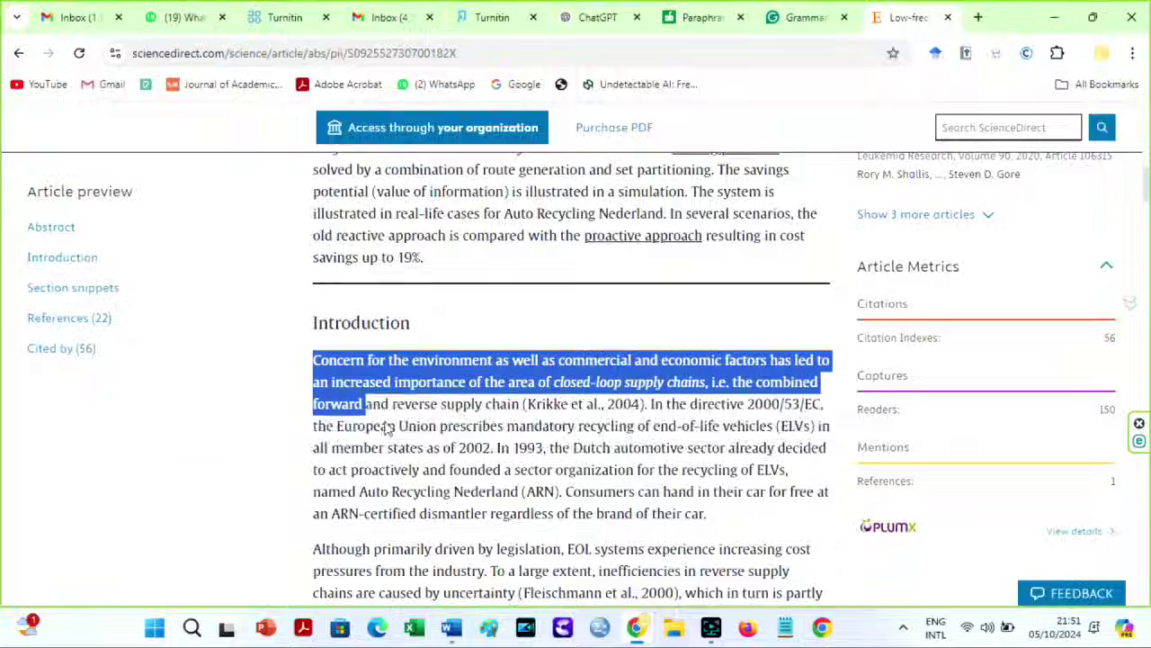
- Select the article's Introduction text and paraphrase it in QuillBot using the Academic mode
left_click_drag(360, 401, 580, 371)
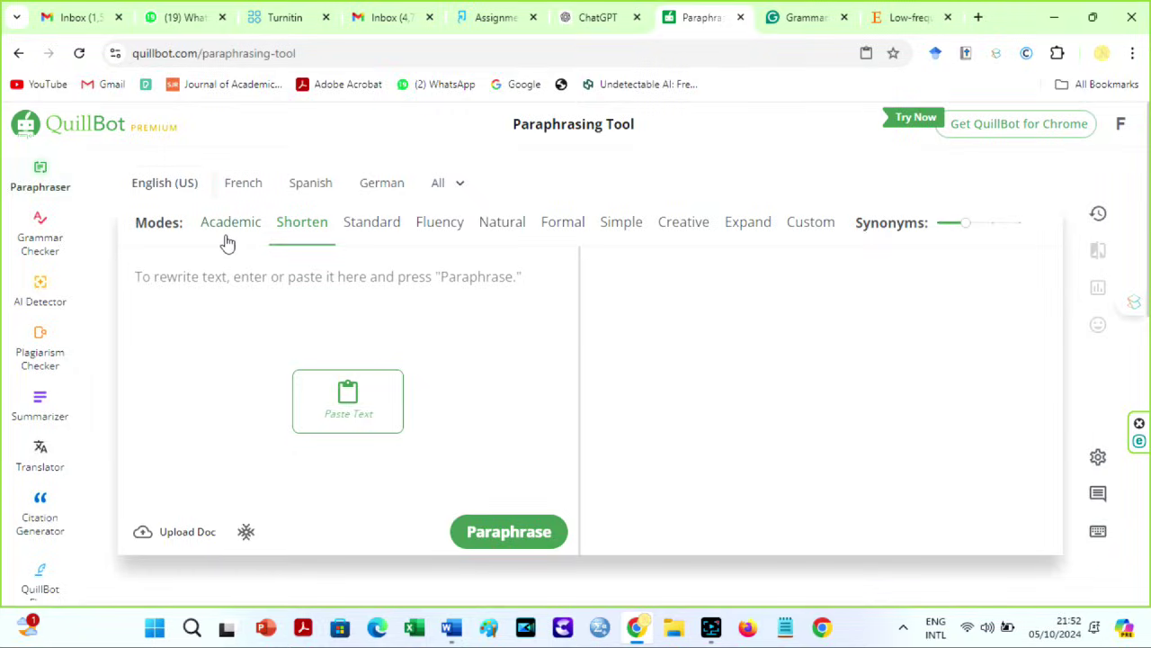
left_click(226, 231)
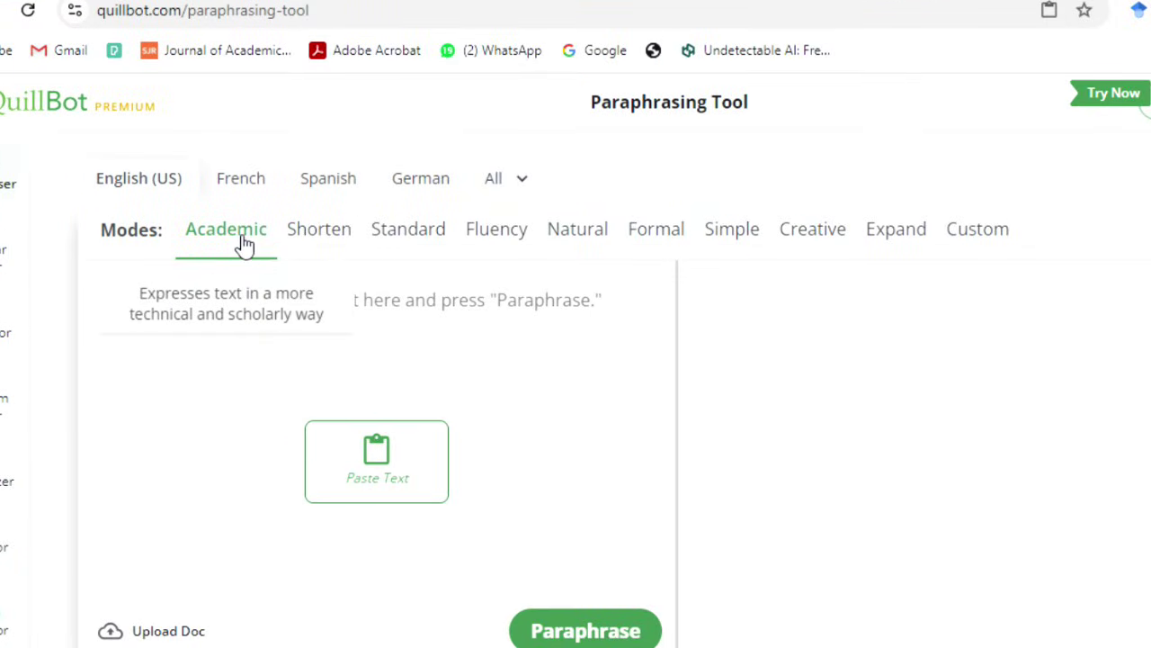
left_click(998, 243)
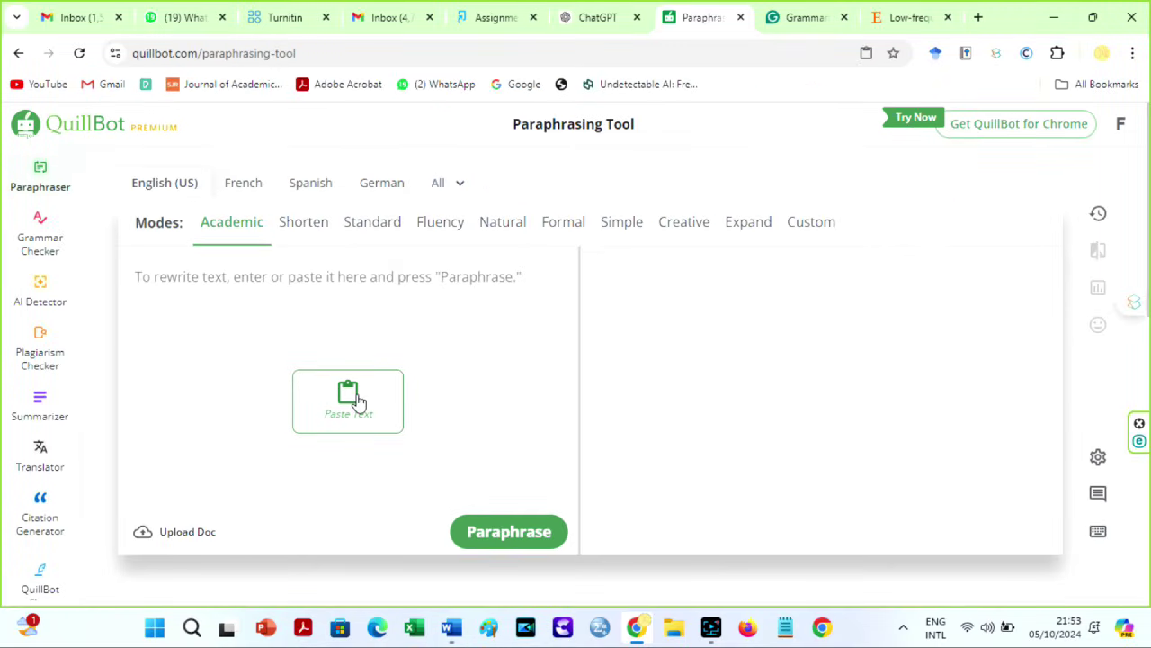
left_click(356, 400)
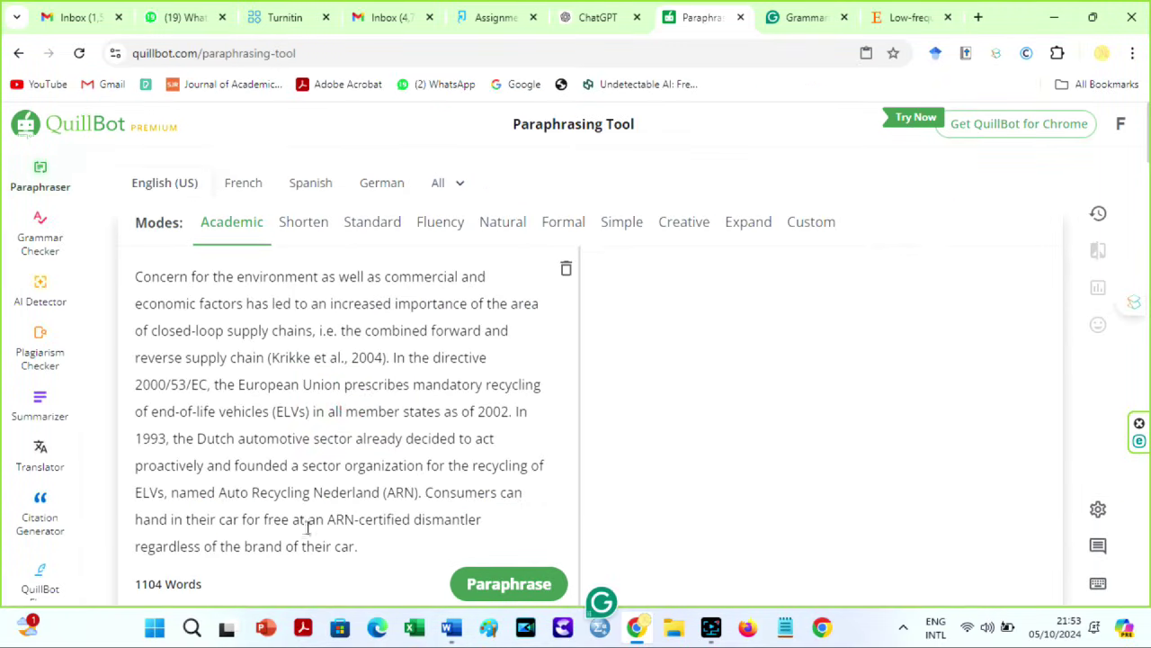
left_click(515, 583)
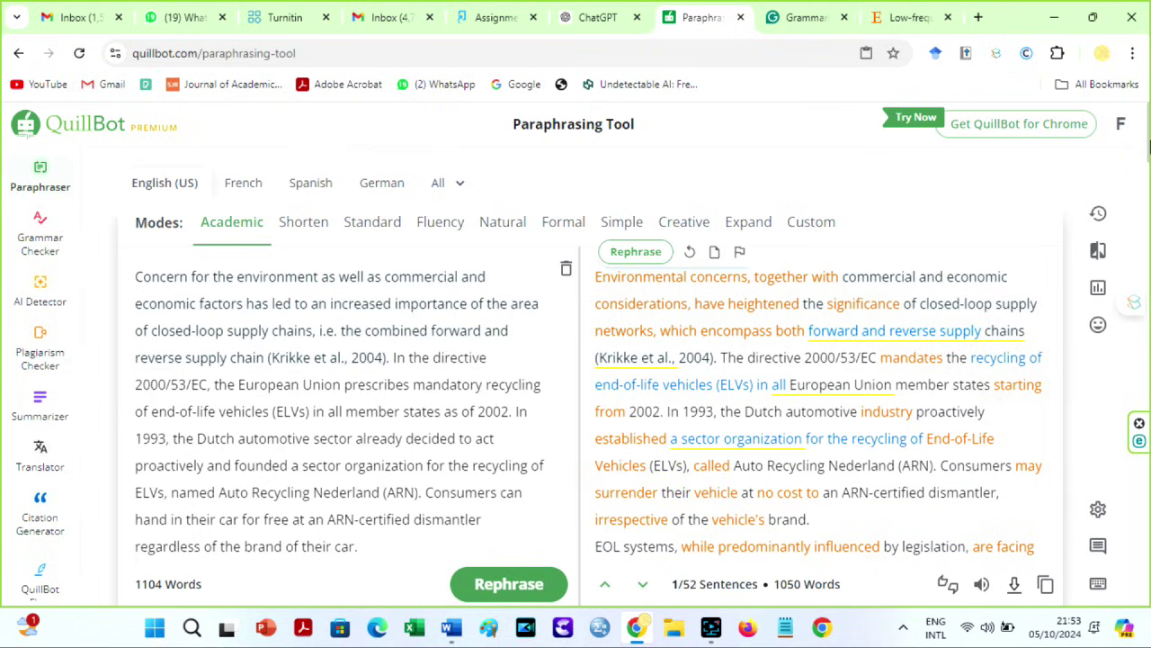
left_click_drag(1149, 140, 1147, 487)
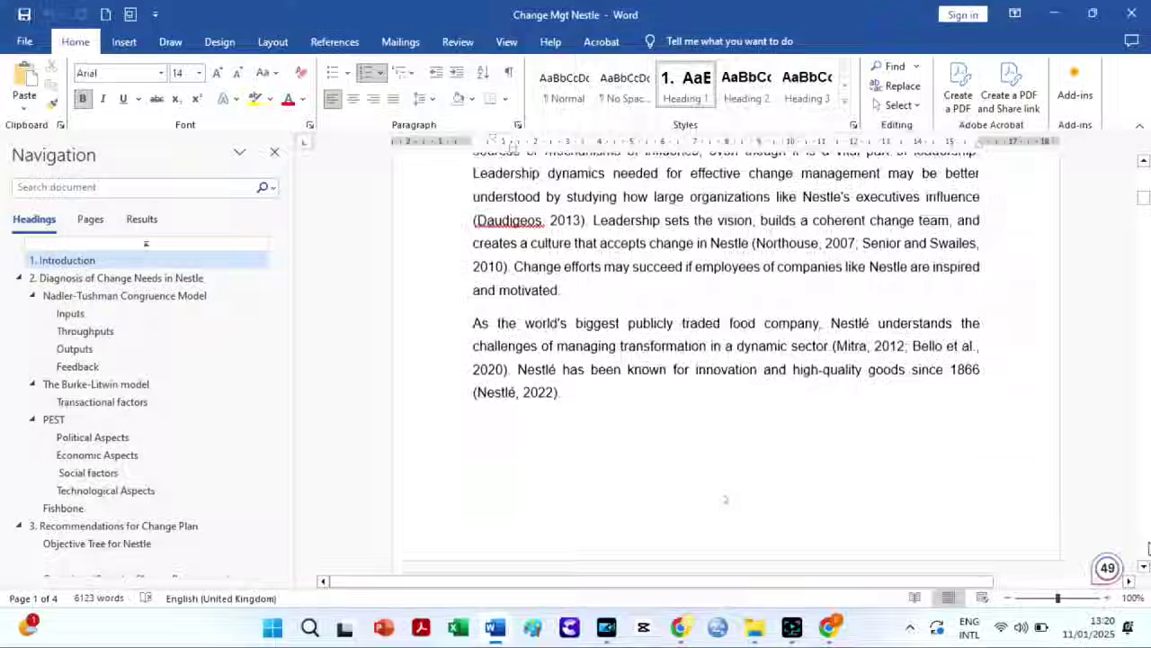
scroll(725, 499, "down", 20)
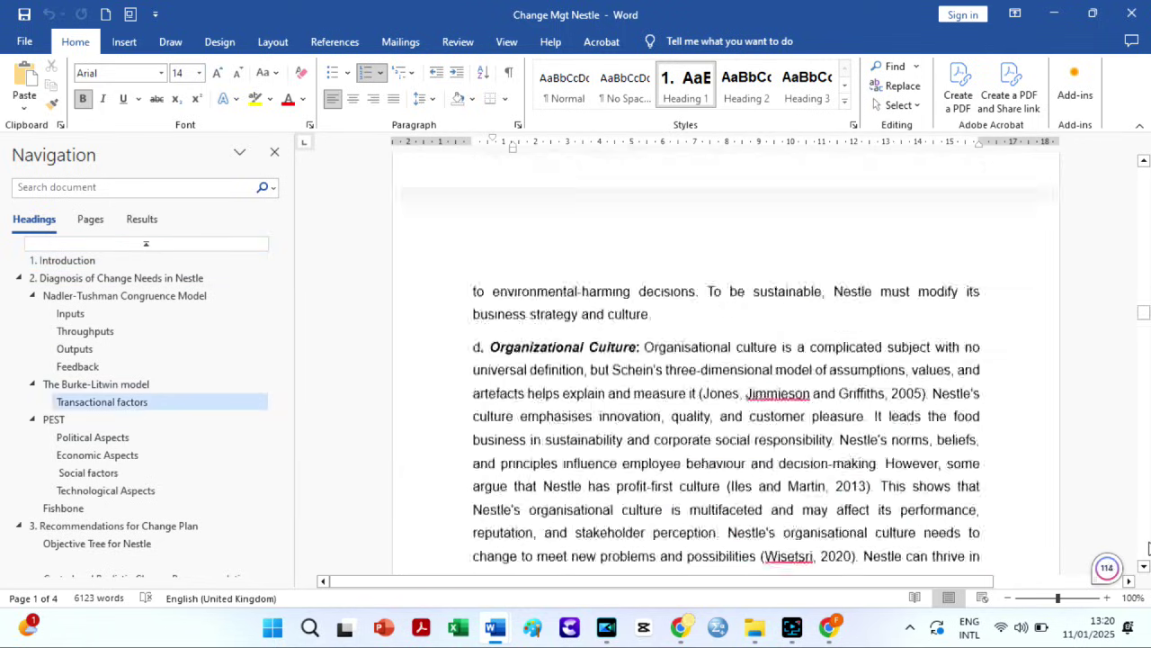
scroll(725, 500, "down", 20)
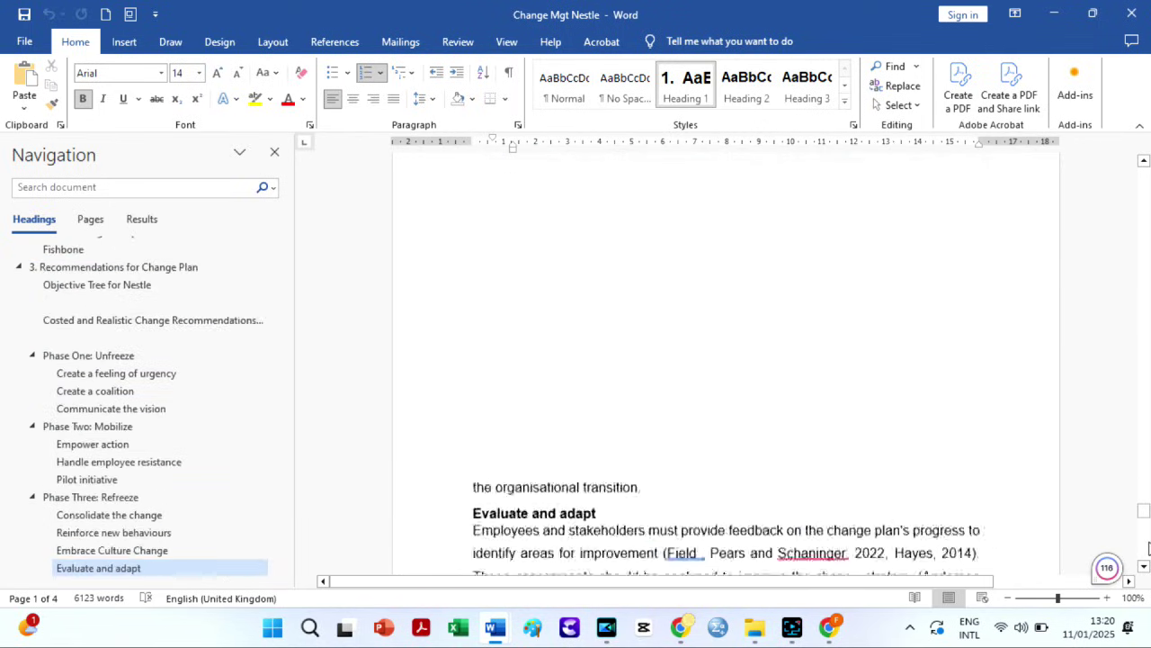
scroll(1147, 536, "down", 10)
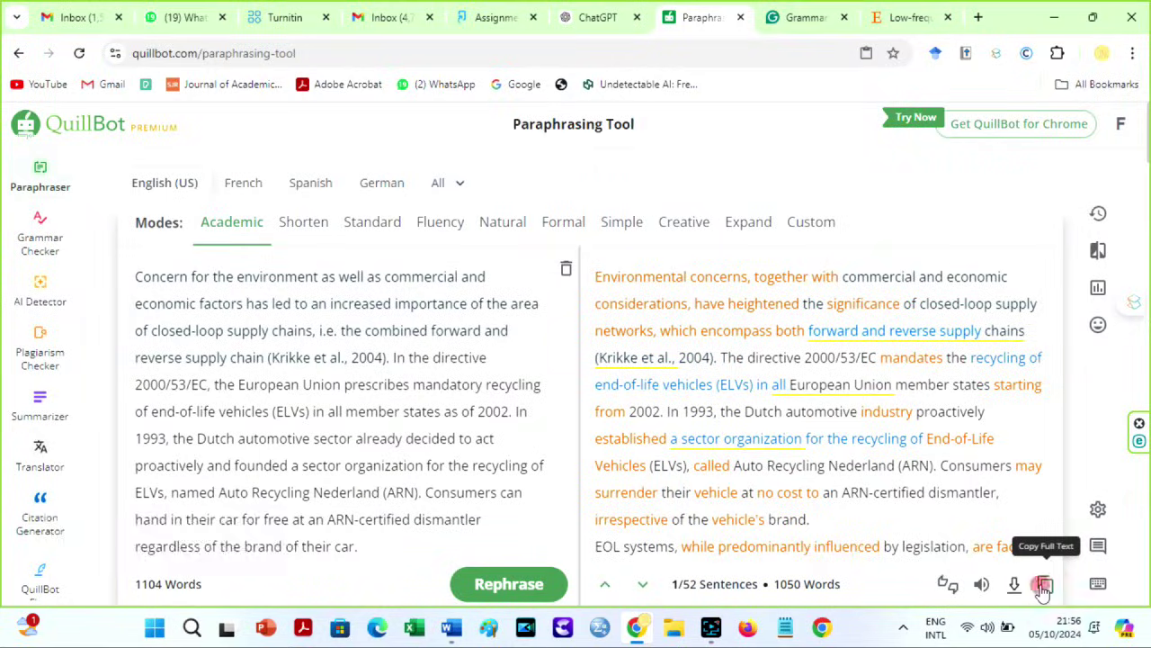
- Copy the full paraphrased text and scan it with the Copyleaks AI Content Detector
left_click(1040, 585)
left_click(1025, 54)
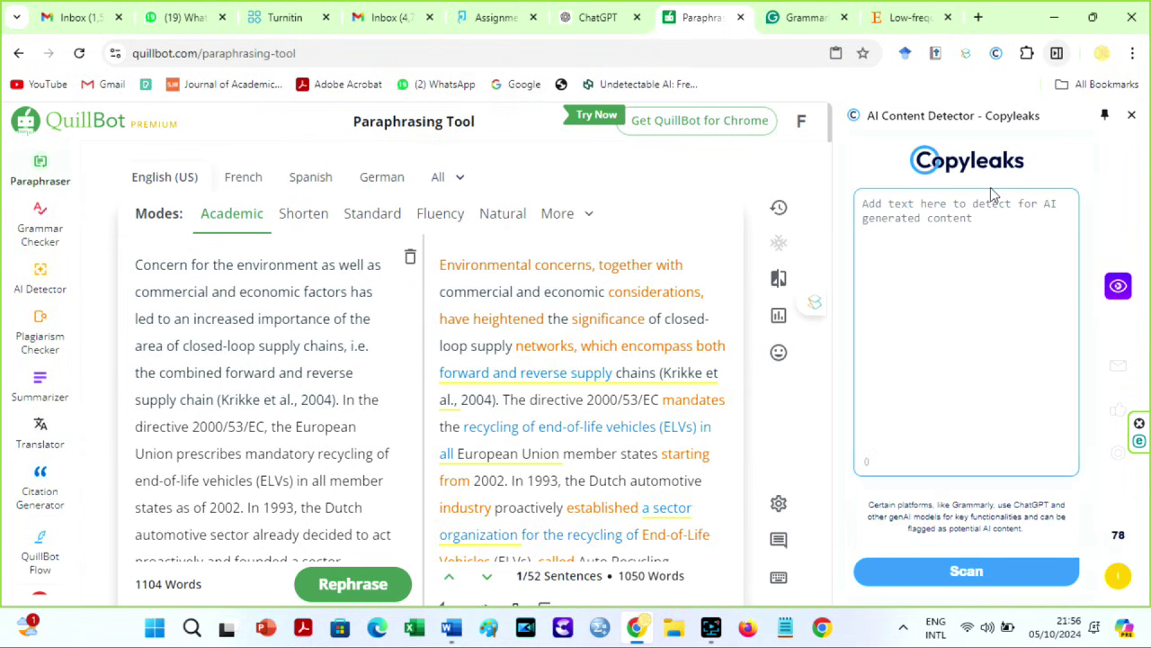
key("ctrl+v")
left_click(971, 576)
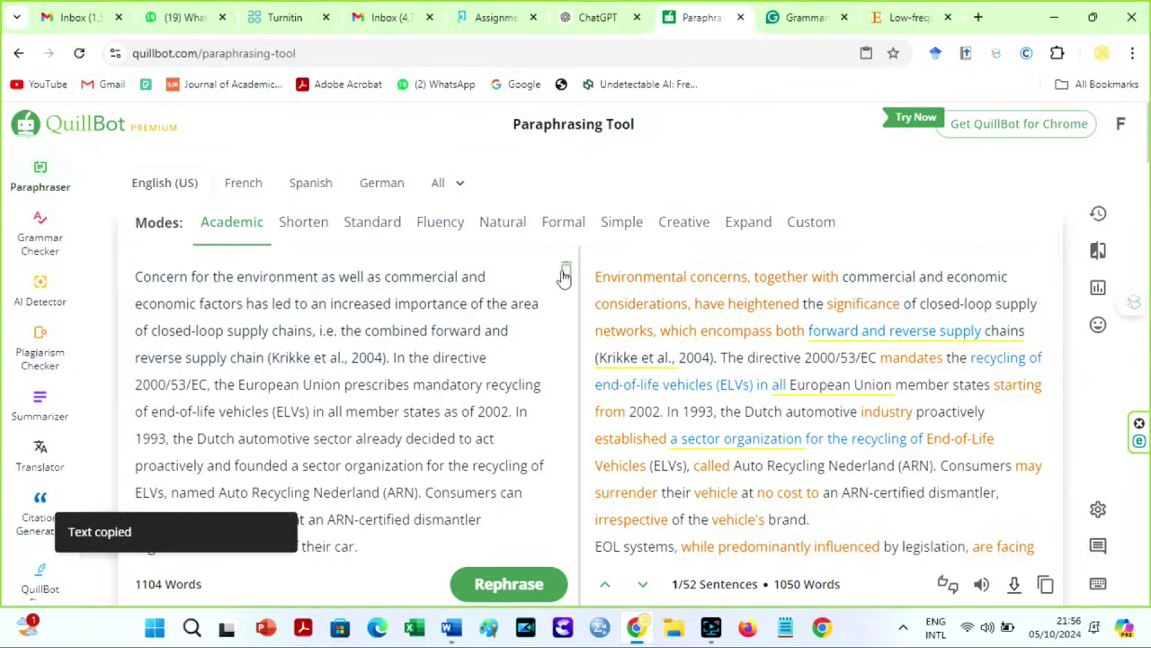
- Replace the source text with the copied Academic paraphrase and paraphrase it again in Shorten mode
left_click(566, 271)
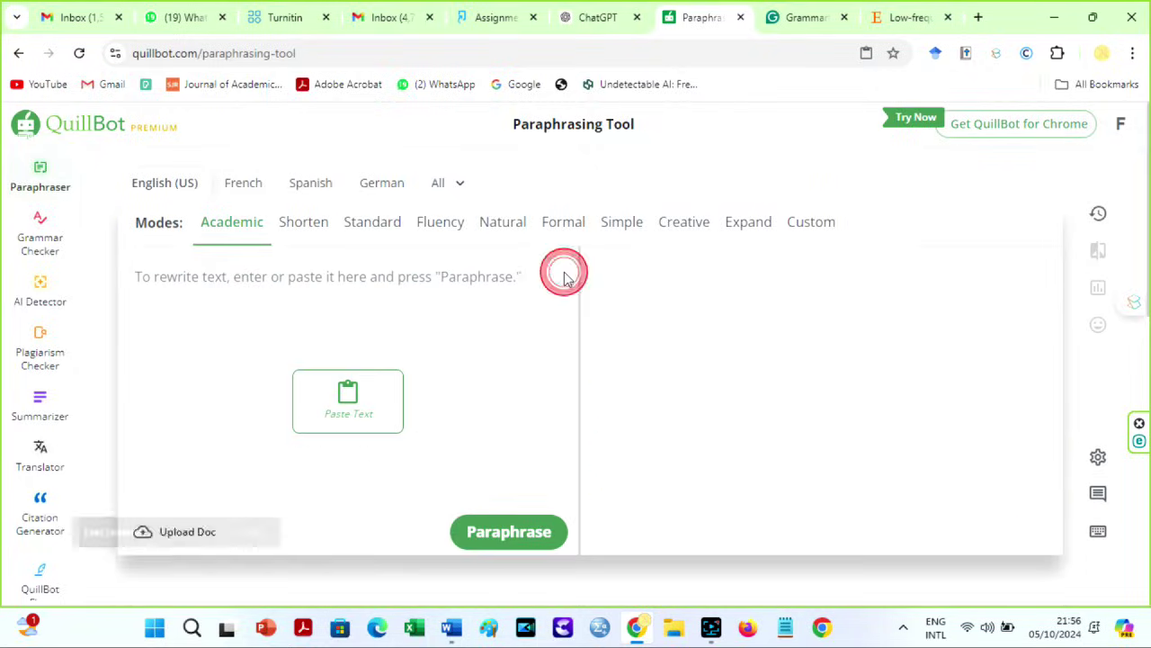
left_click(316, 236)
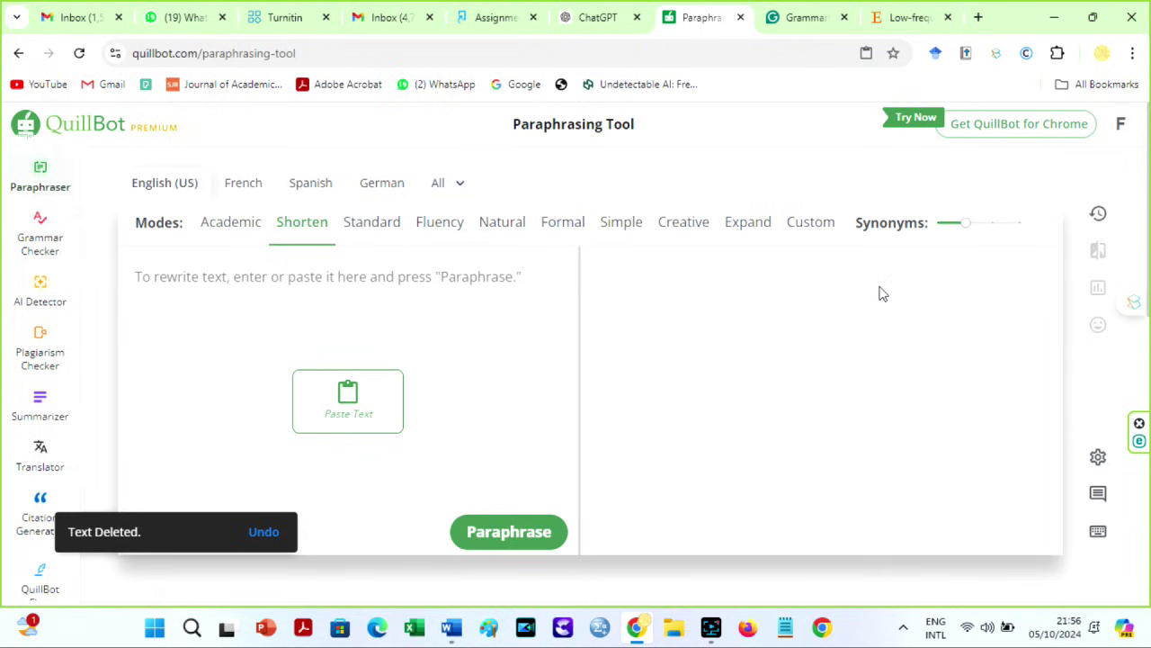
left_click(961, 223)
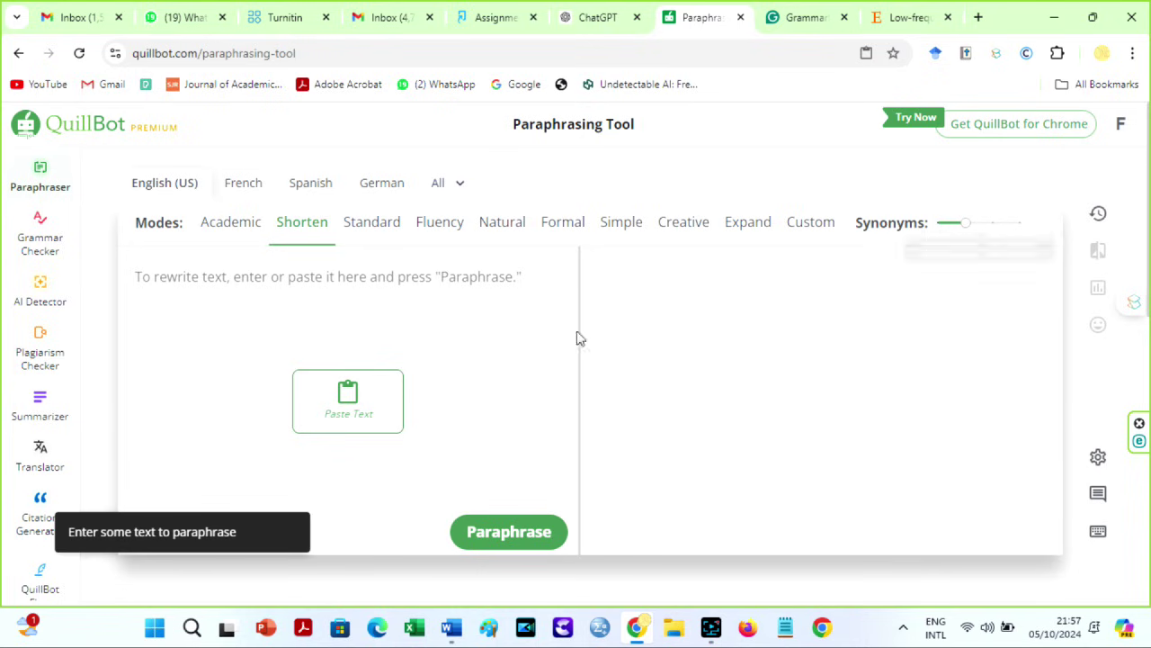
left_click(339, 416)
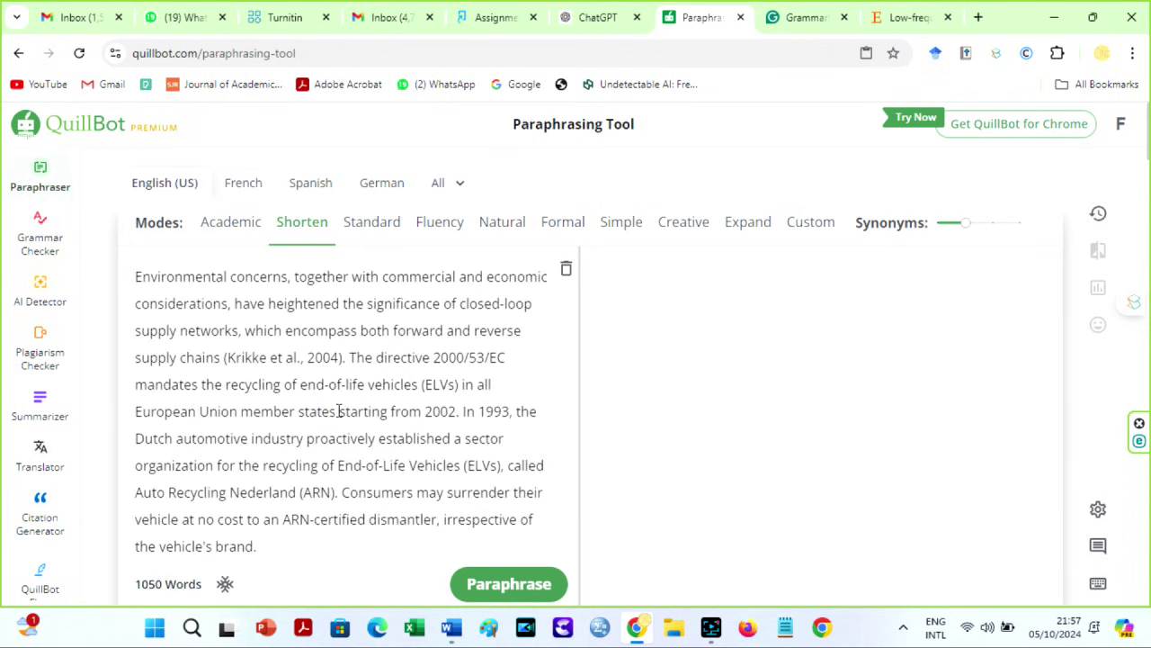
left_click(478, 587)
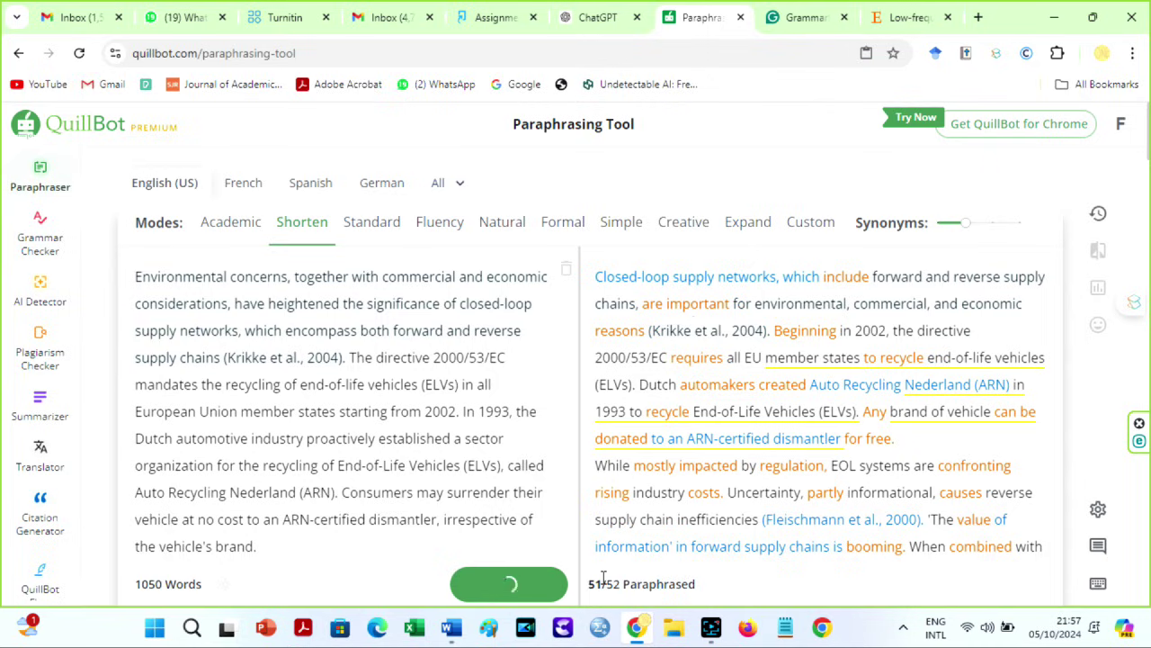
- In the paraphrased output, replace "supply networks" with "networks of supply" and "Insufficient" with "Inadequate"
left_click(697, 286)
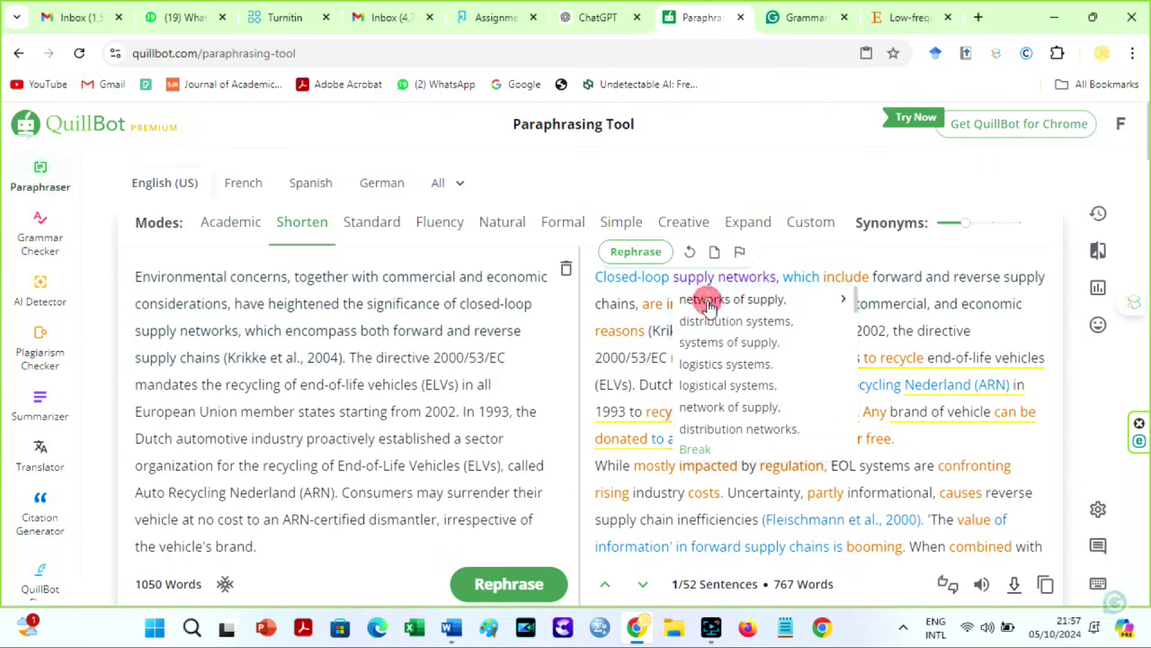
left_click(702, 297)
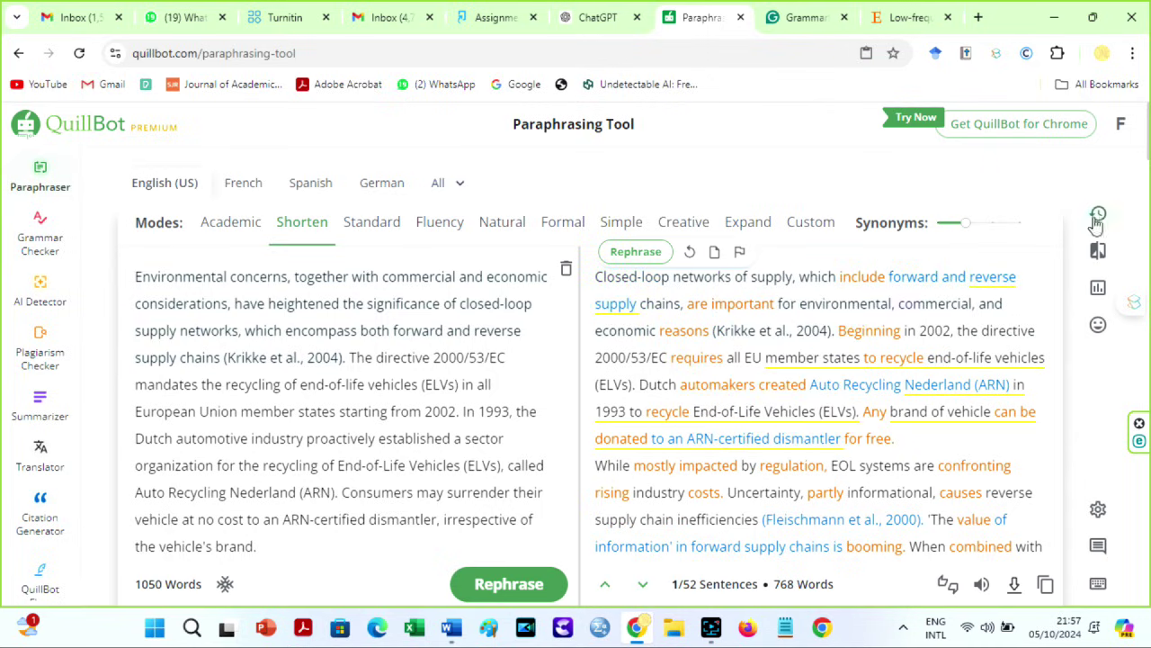
scroll(645, 400, "down", 5)
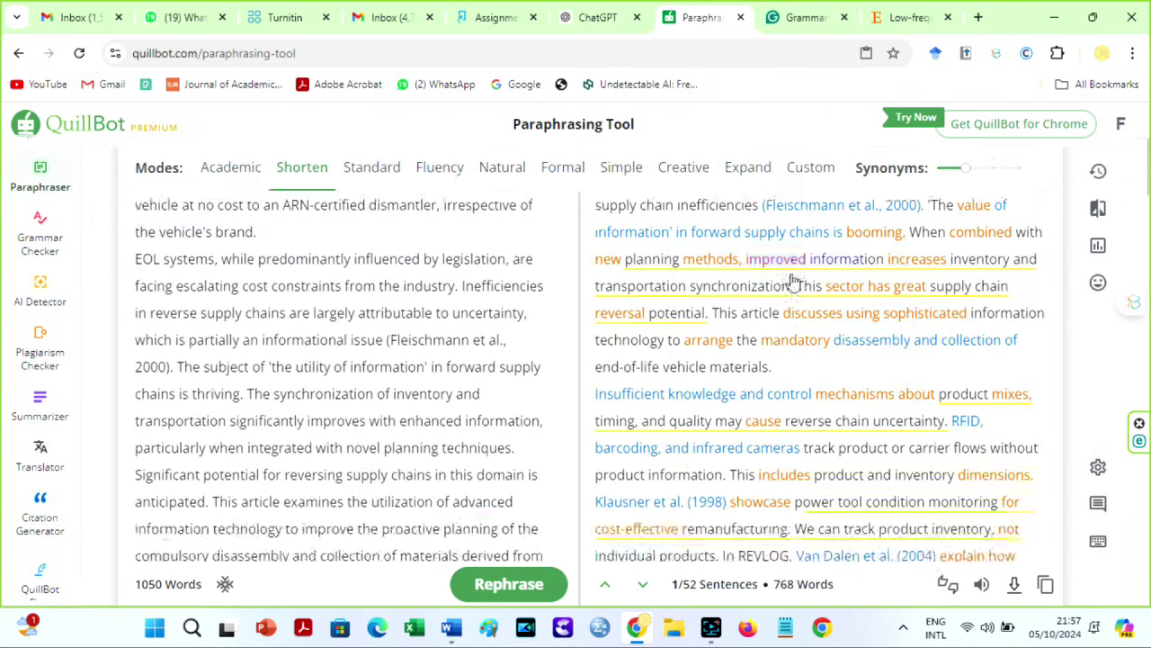
left_click(646, 401)
left_click(654, 417)
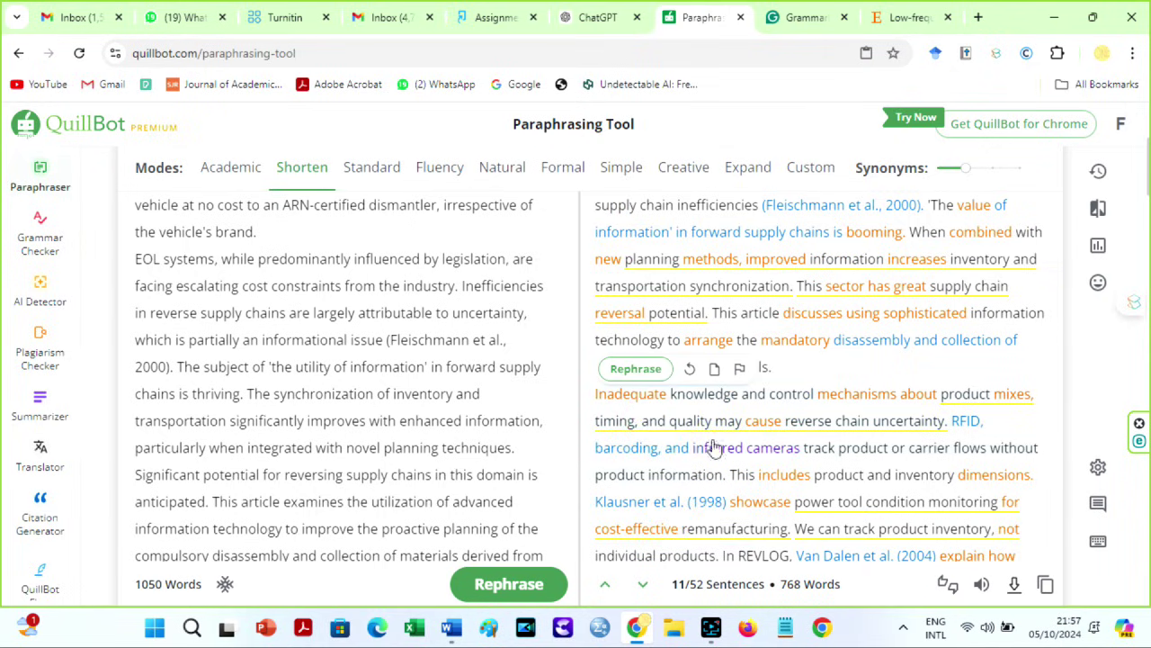
- Replace "cameras" with "imaging systems" in the RFID sentence and "monitoring" with "tracking" in the Klausner sentence
left_click(713, 448)
left_click(752, 527)
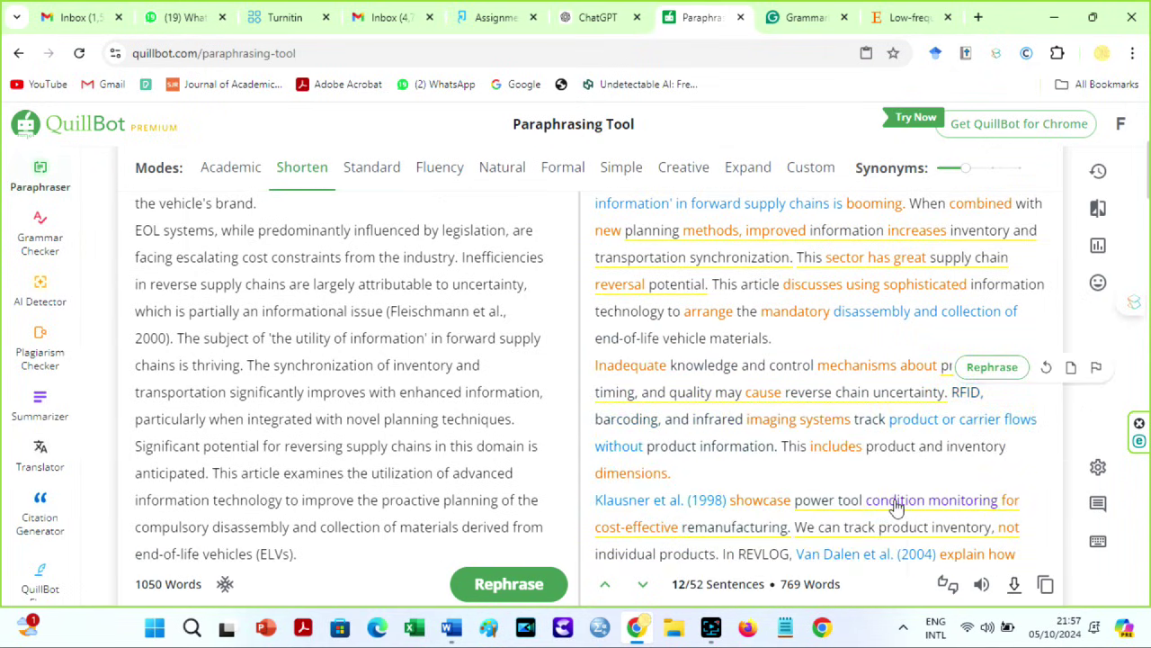
left_click(897, 507)
left_click(943, 442)
- Reword the matrix and ARN storage sentences using the synonyms "through incorporating", "facilities" and "level of inventory"
left_click(862, 529)
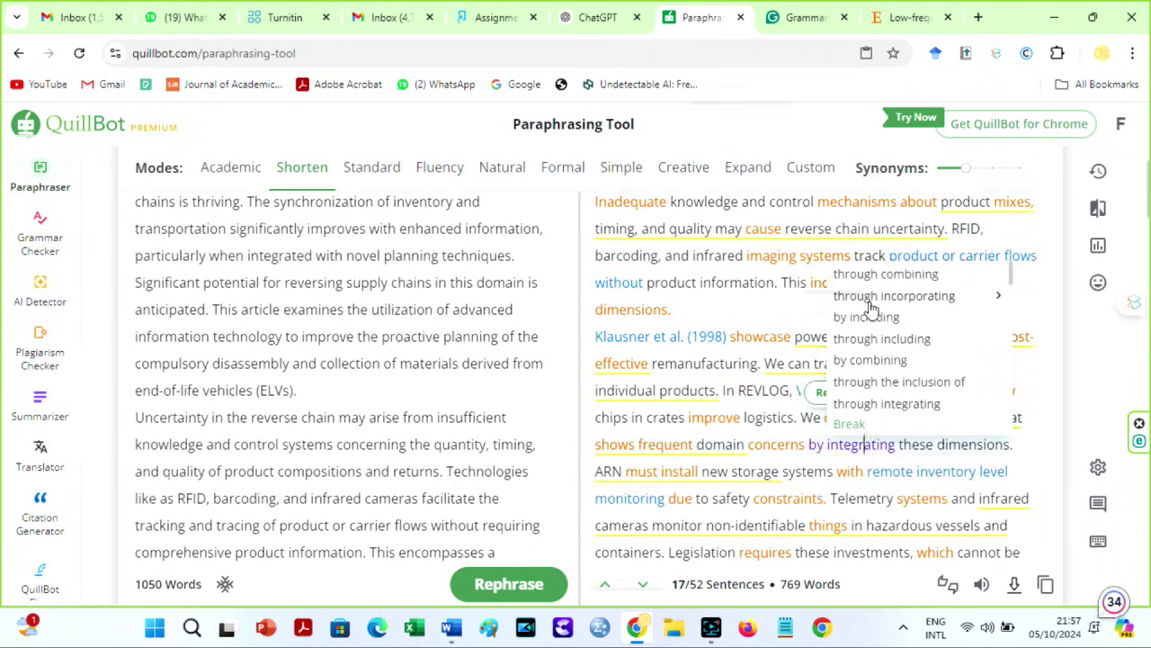
left_click(871, 296)
left_click(967, 419)
left_click(971, 442)
left_click(758, 420)
left_click(781, 454)
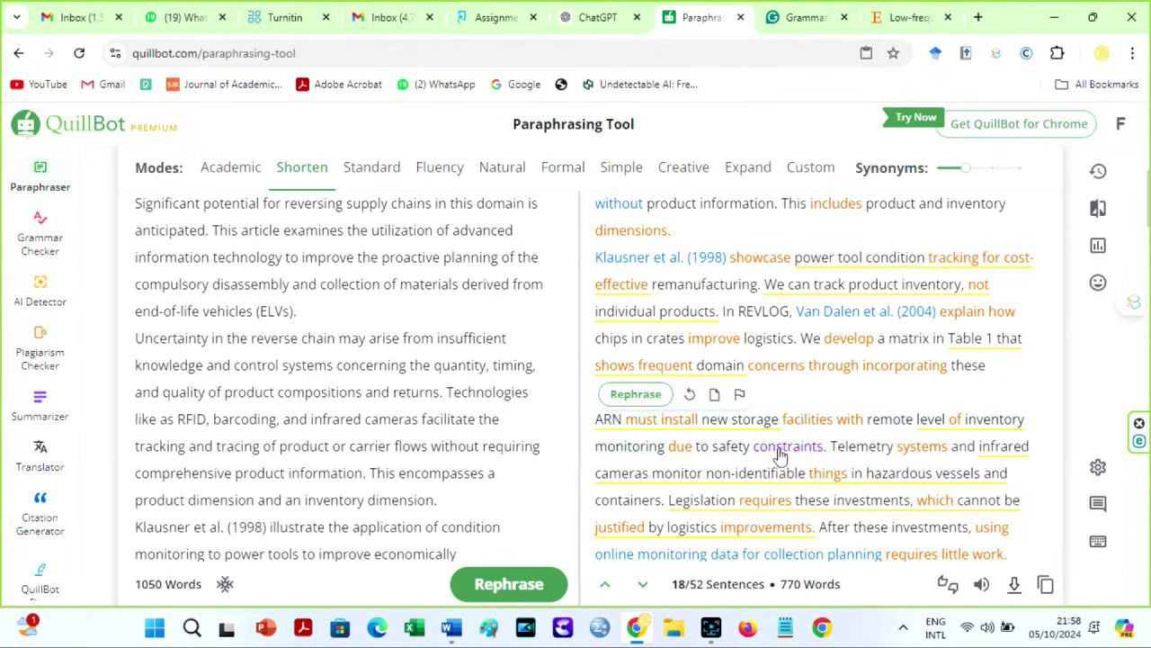
- Swap further output words for suggested synonyms, including "supplementary" for "supplemental" in the tactical investments sentence
left_click(748, 476)
left_click(762, 528)
left_click(781, 502)
left_click(806, 524)
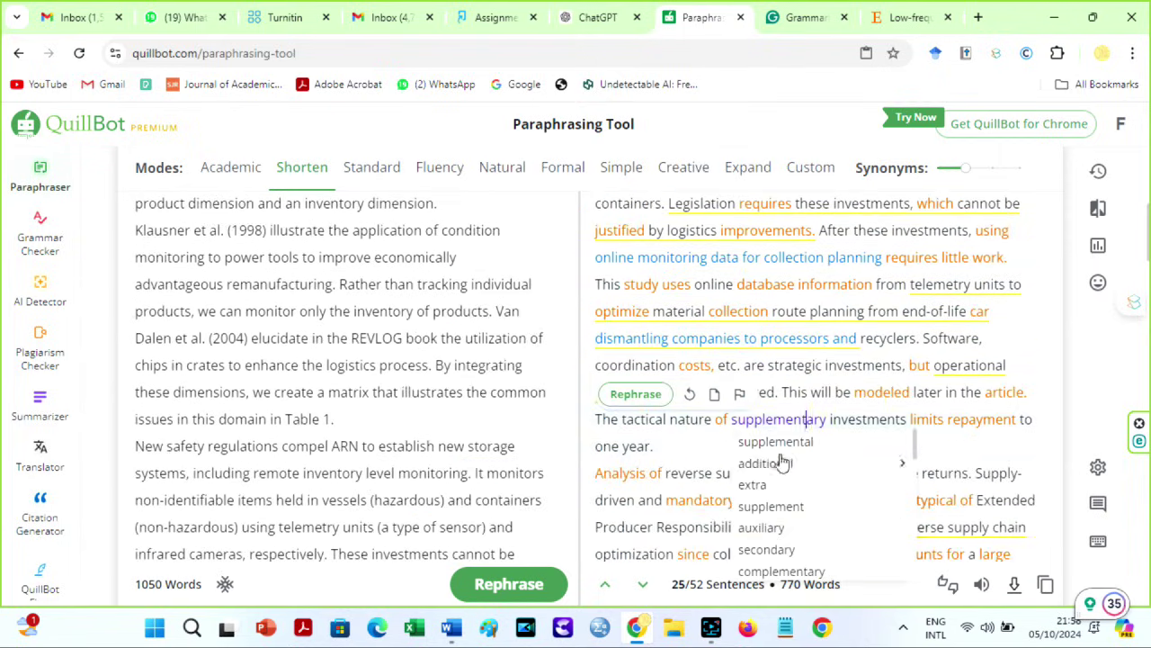
left_click(788, 442)
left_click(797, 504)
left_click(757, 531)
- Reword the sentence on the two optimization constraints with suggested synonyms, replacing "collection" with "the gathering"
left_click(691, 395)
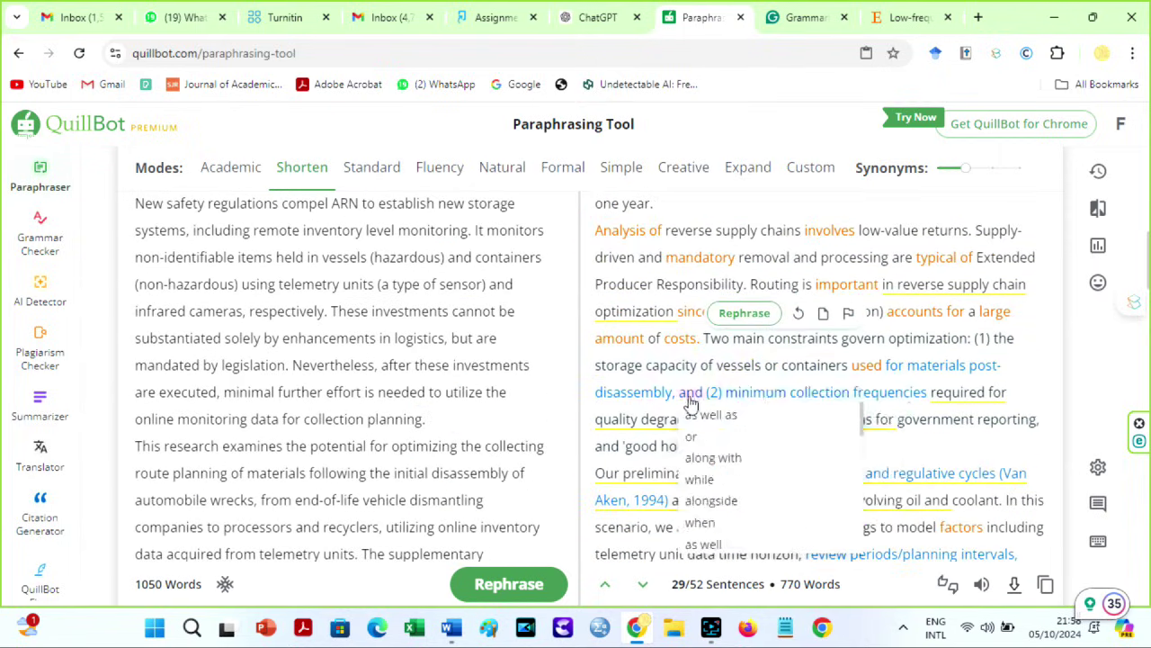
left_click(755, 393)
left_click(823, 393)
left_click(823, 415)
left_click(643, 396)
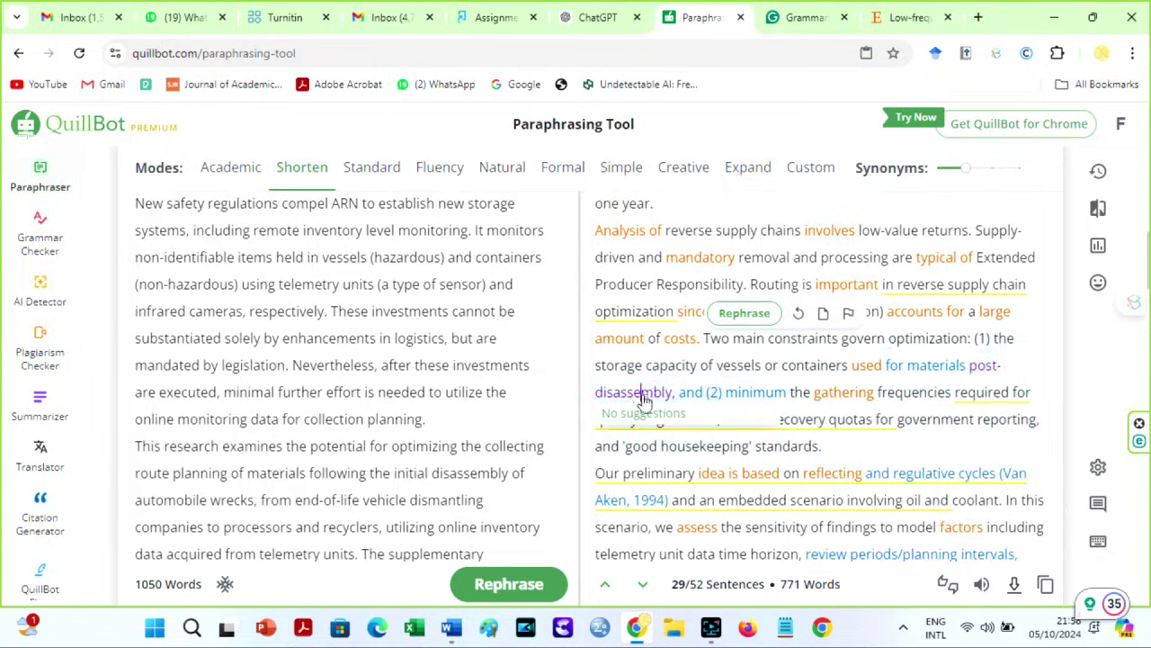
left_click(697, 446)
left_click(692, 467)
left_click(689, 420)
left_click(686, 441)
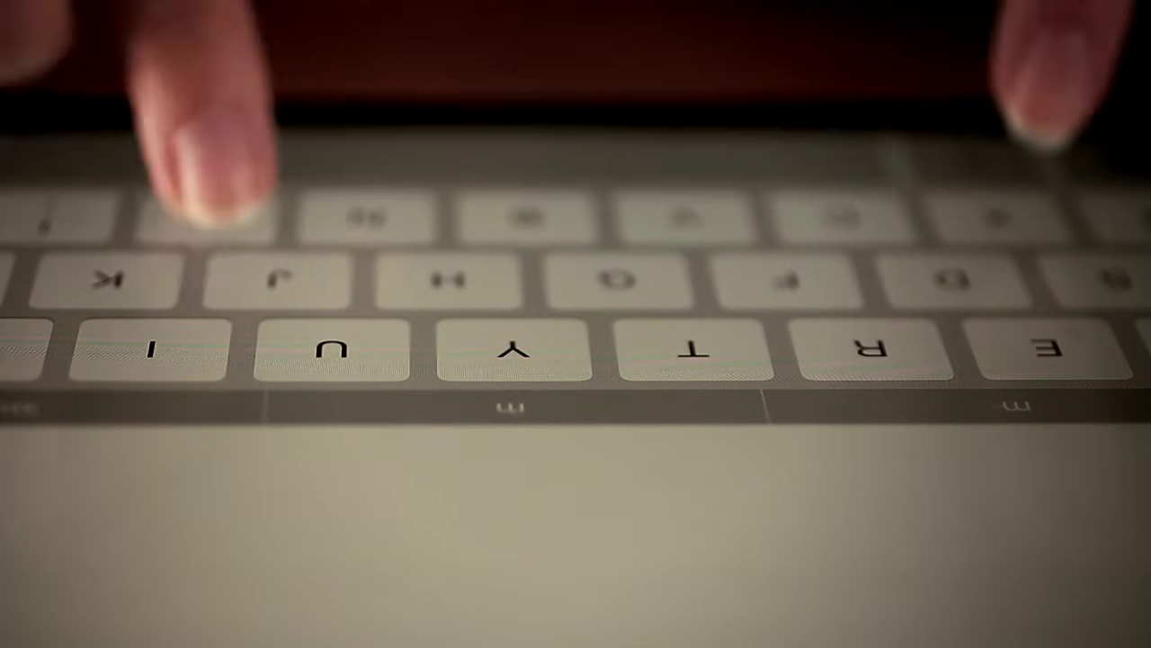
type("r")
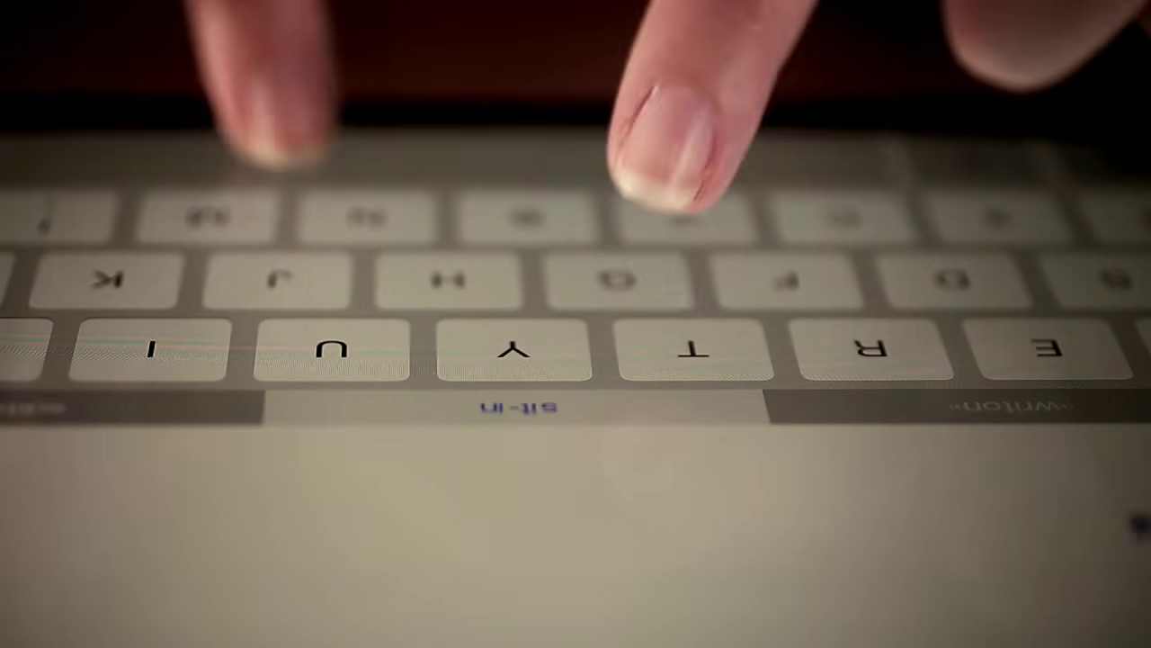
type("y")
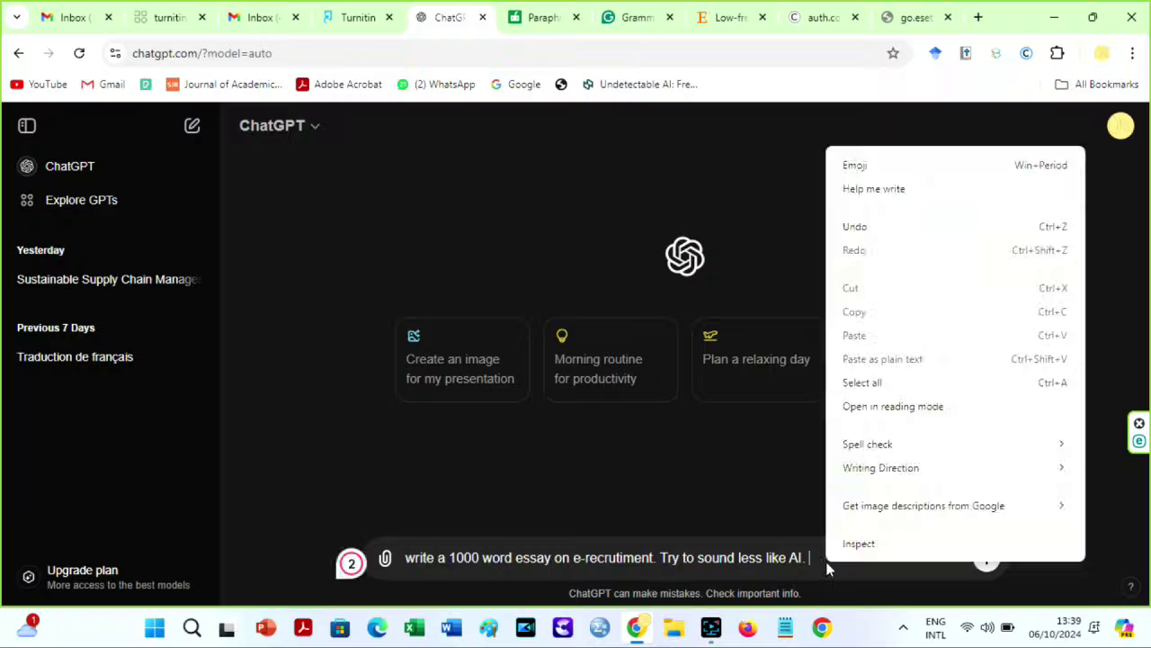
- In ChatGPT, submit the prompt for a 1000-word essay on e-recruitment that sounds less like AI
left_click(828, 562)
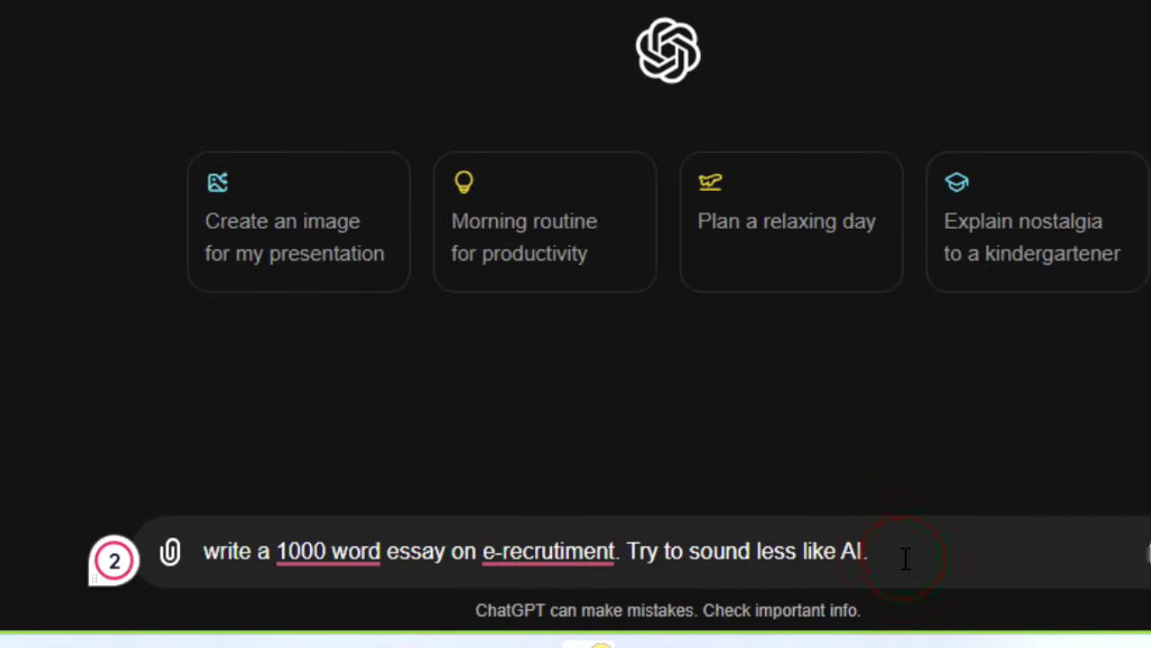
key("Return")
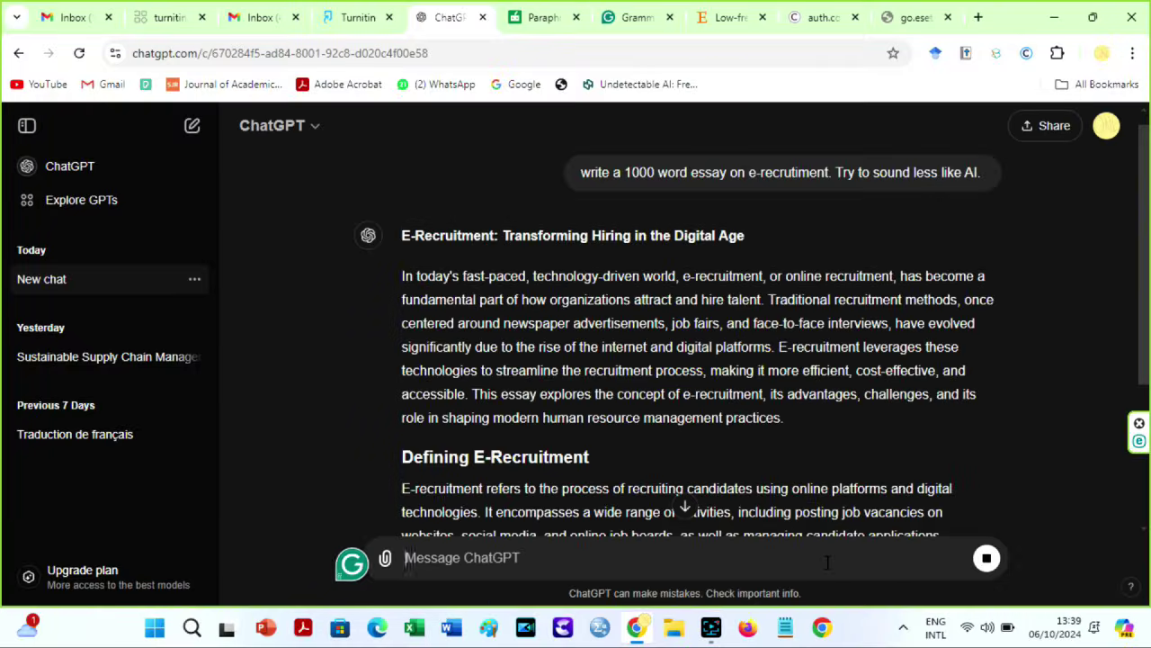
left_click(685, 507)
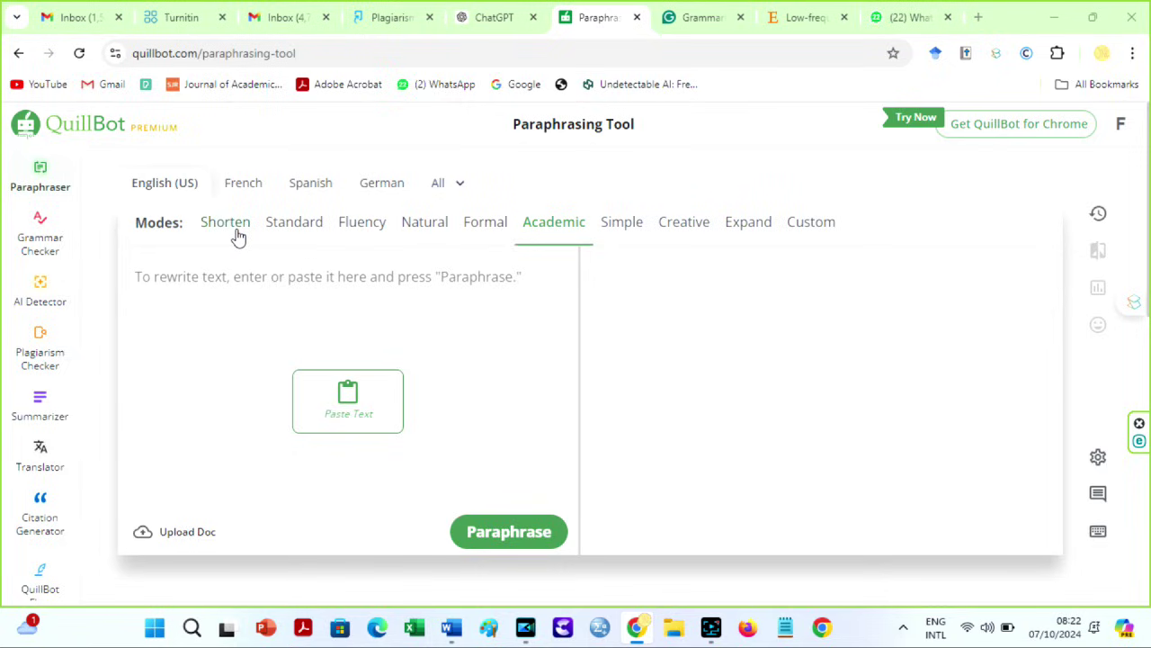
- In QuillBot, choose the Shorten mode and raise the synonyms level to the second setting
left_click(231, 227)
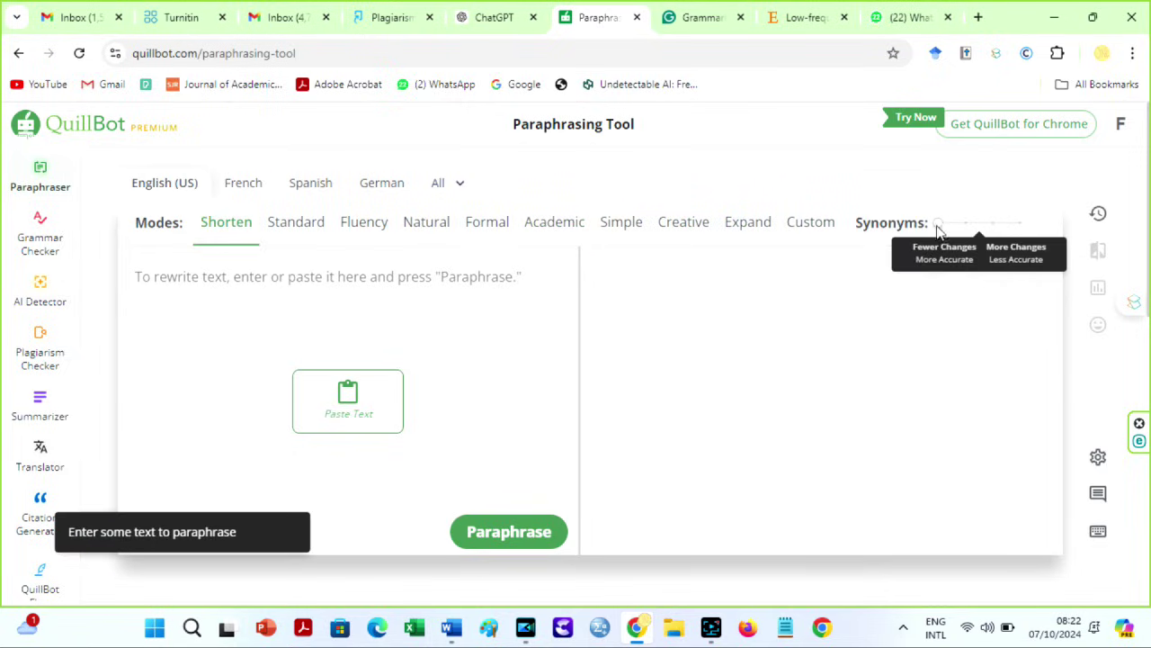
left_click_drag(958, 231, 964, 230)
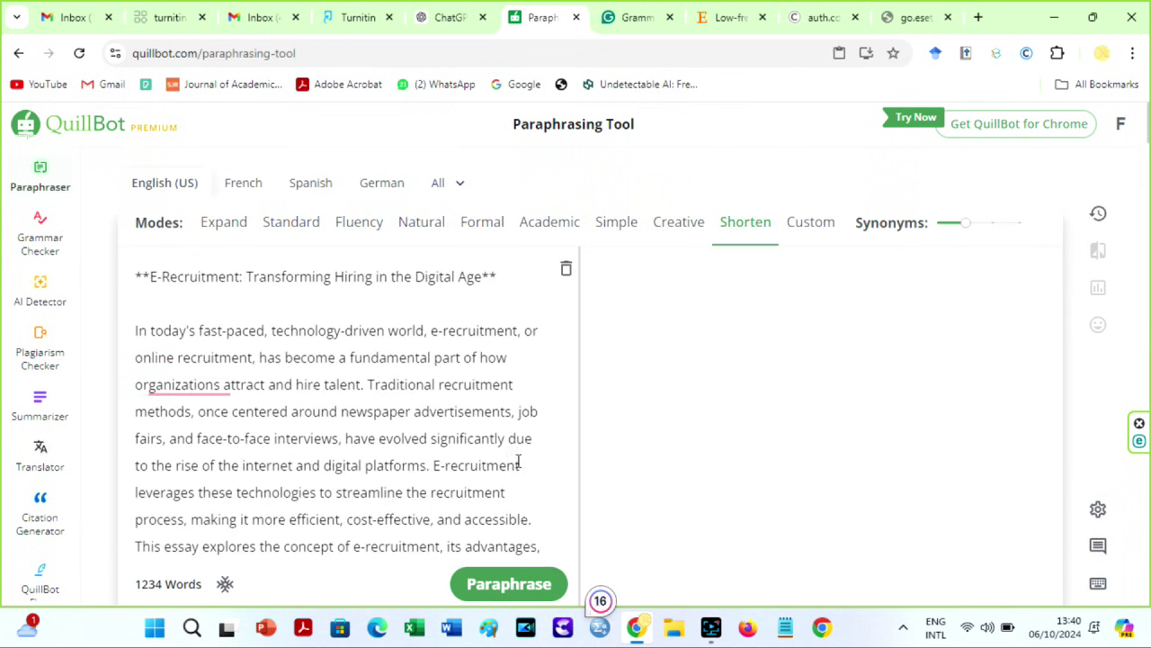
- Delete the title "**E-Recruitment: Transforming Hiring in the Digital Age**" from the input text and paraphrase the rest
triple_click(269, 277)
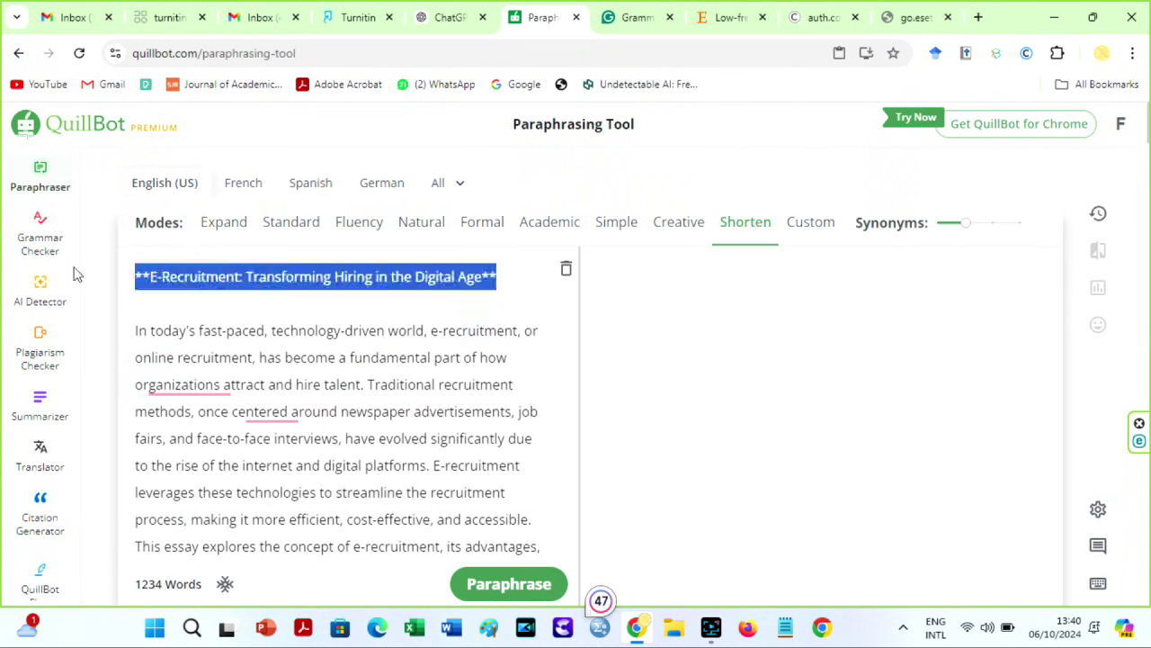
key("BackSpace")
left_click(484, 598)
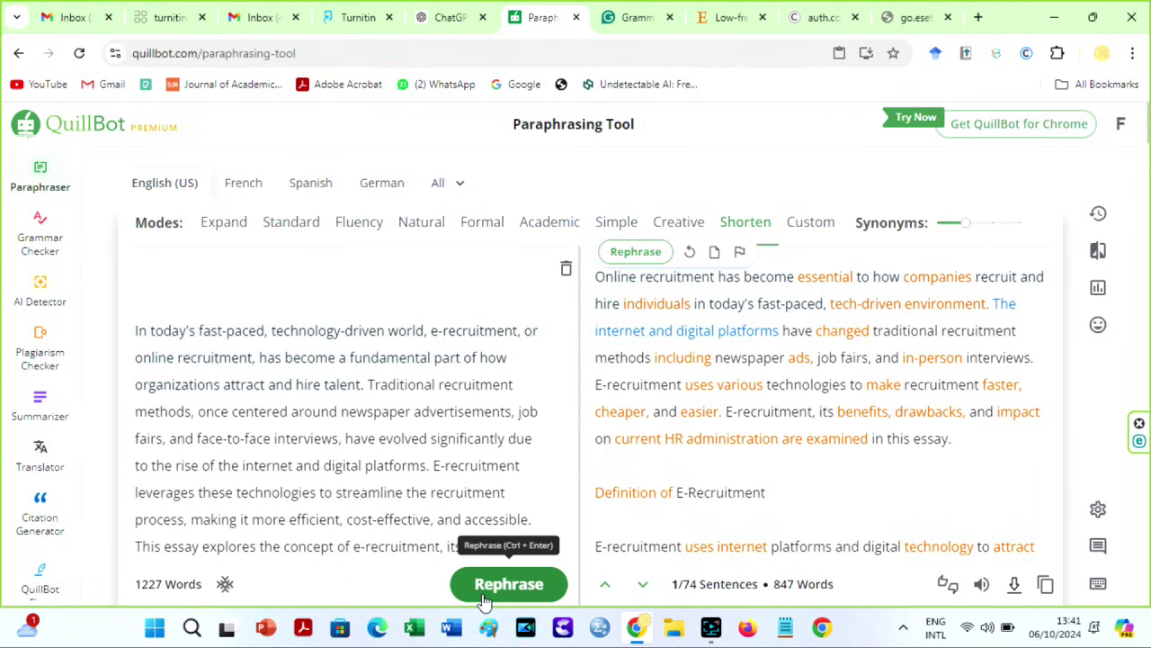
- Replace "essential" with "important" in the opening output sentence and look up alternatives for "to how"
left_click(657, 290)
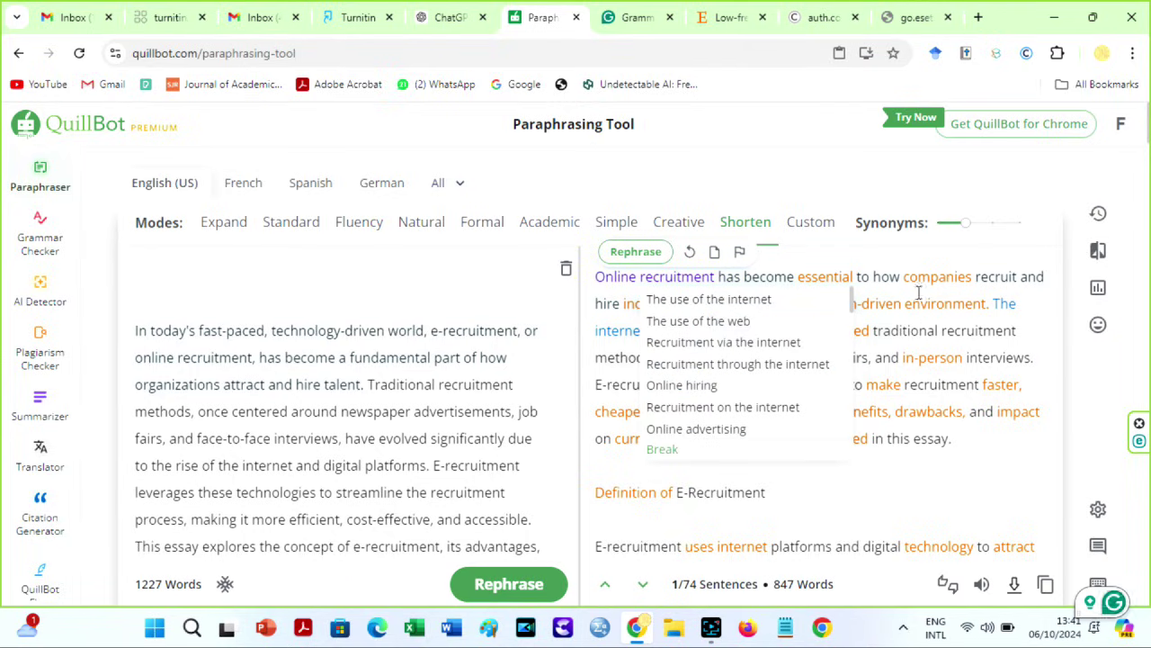
left_click(947, 304)
left_click(859, 285)
left_click(832, 297)
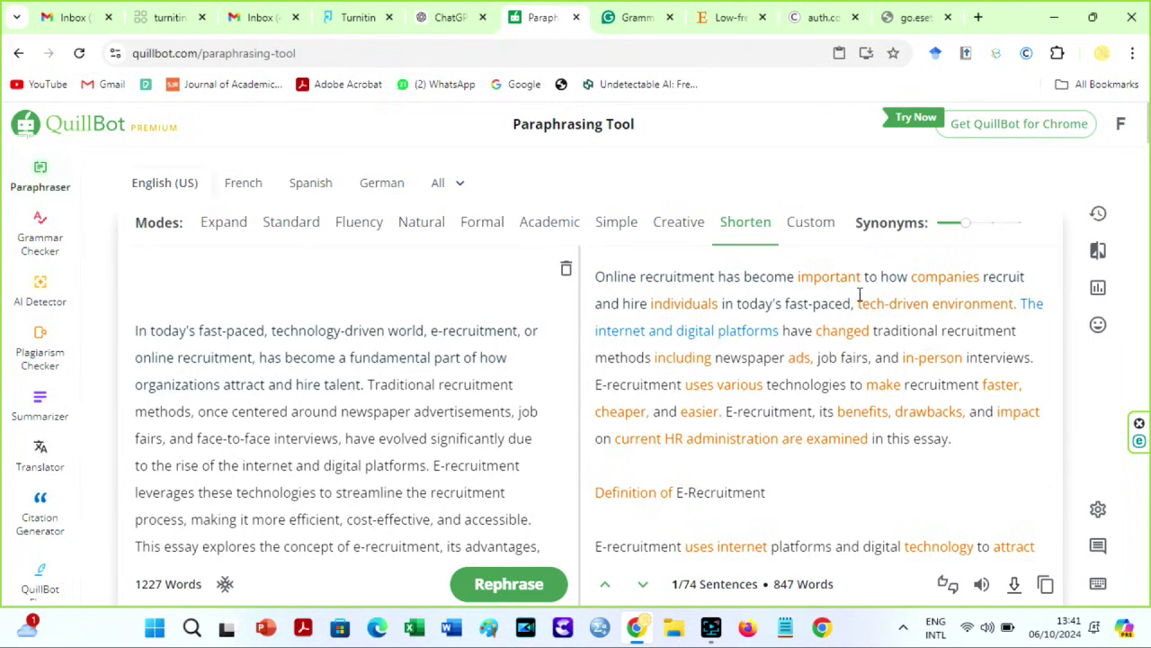
left_click(867, 284)
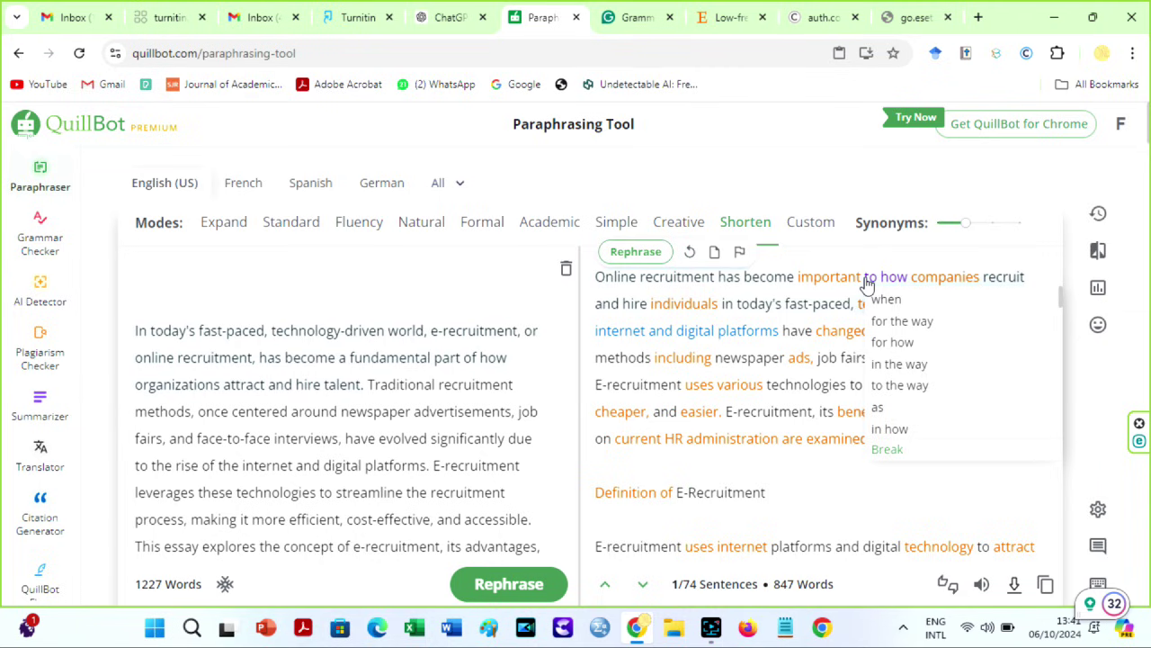
- Replace the sentence on posting job openings in the E-Recruitment definition paragraph with an Expand rephrasing
key("Down")
key("Down")
key("Down")
key("Down")
scroll(798, 294, "down", 2)
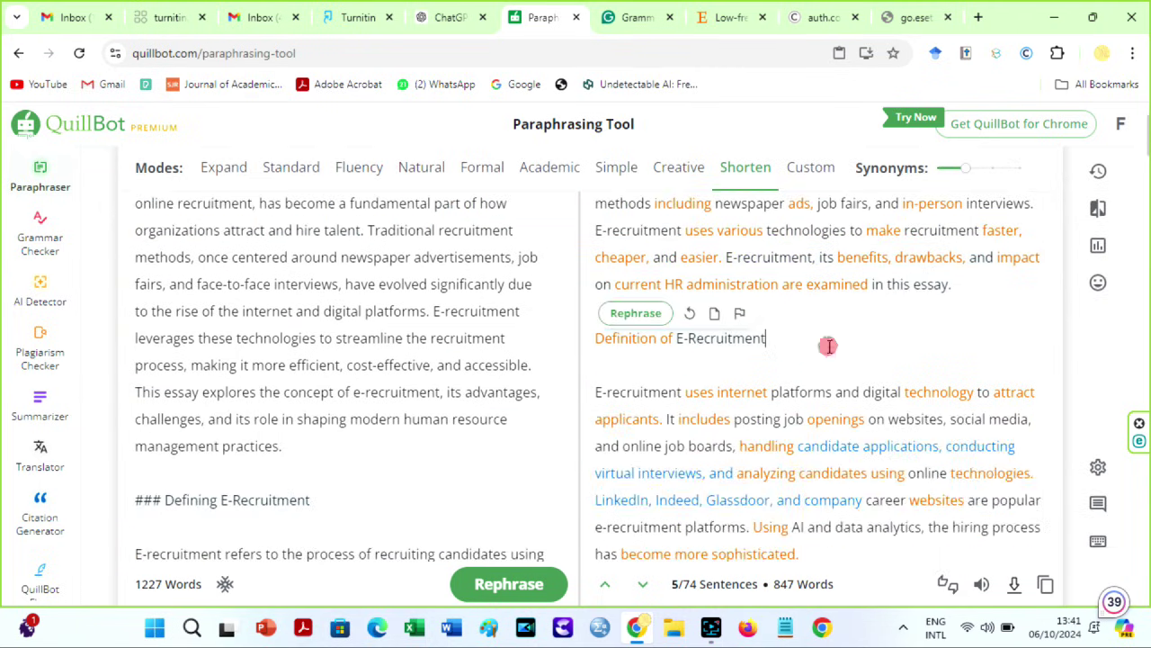
left_click(717, 394)
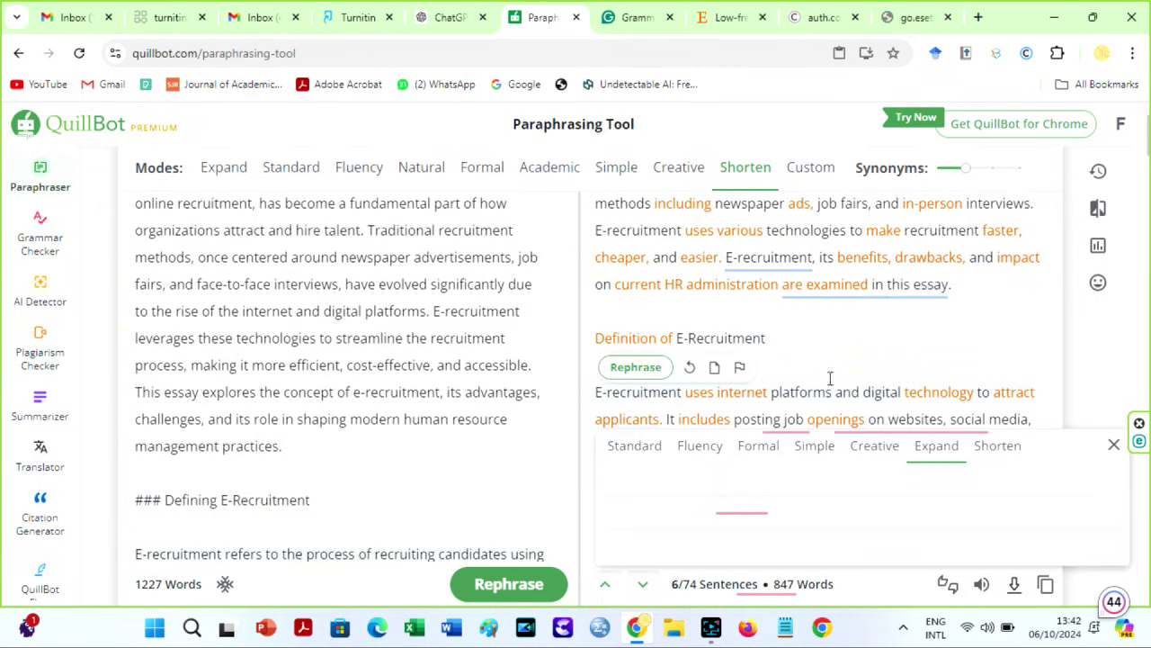
left_click(704, 419)
left_click(788, 283)
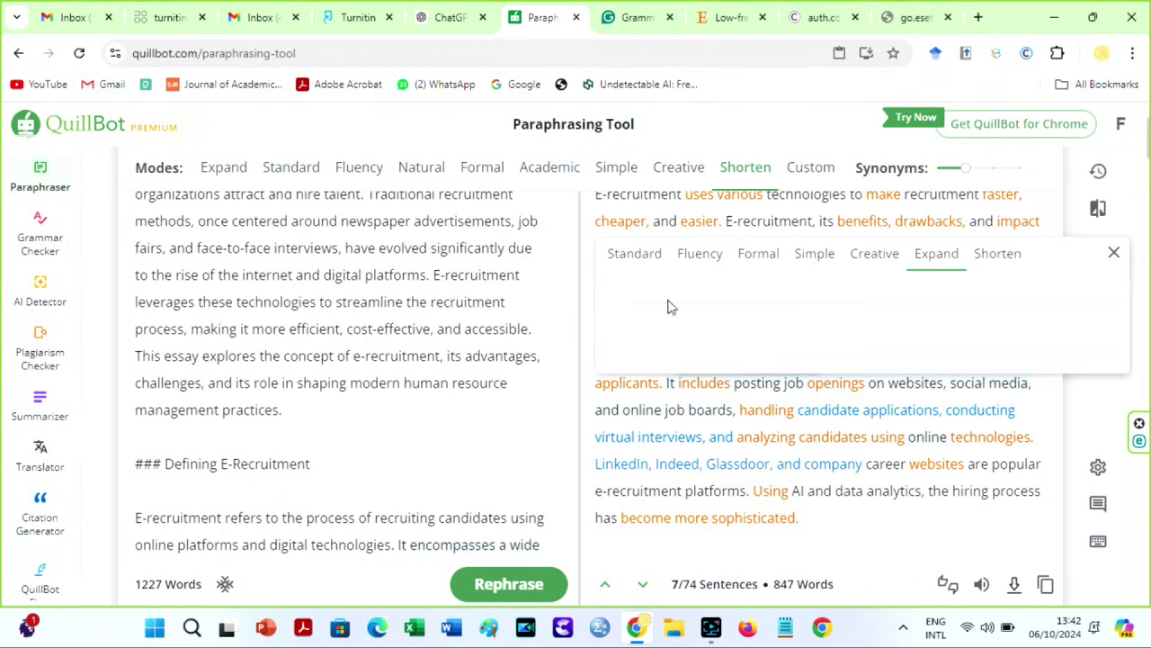
left_click(668, 307)
scroll(809, 315, "down", 2)
- Replace "sophisticated" with "complicated" and change the heading "The Evolution of E-Recruitment" to "E-Recruitment History"
left_click(980, 384)
left_click(971, 400)
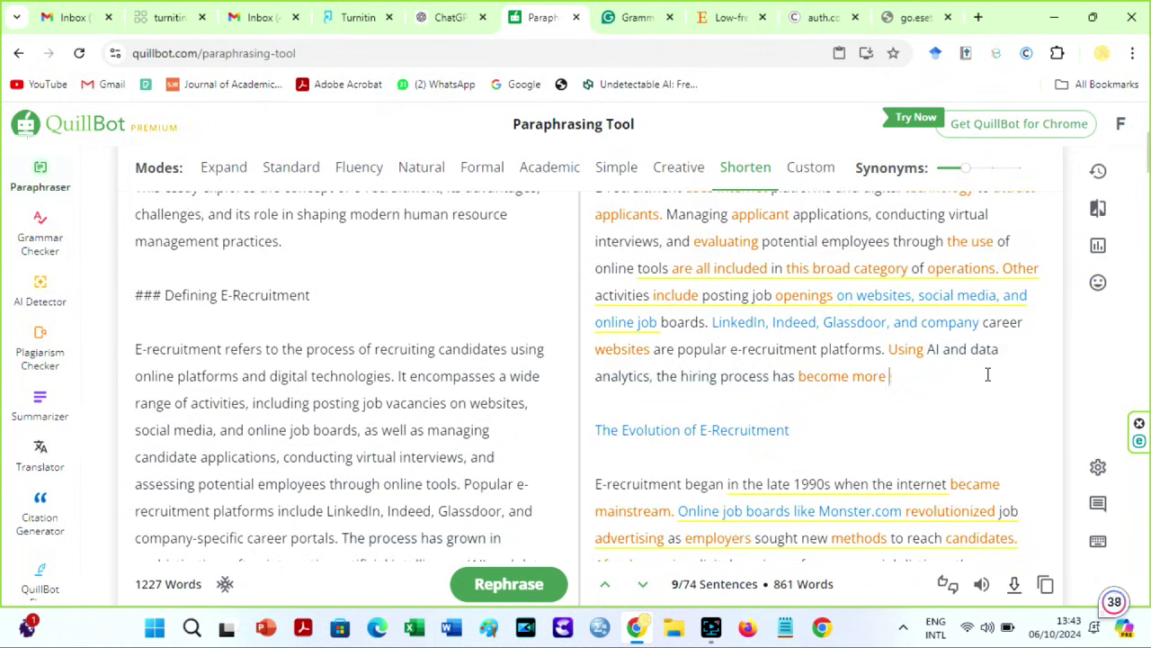
left_click(695, 436)
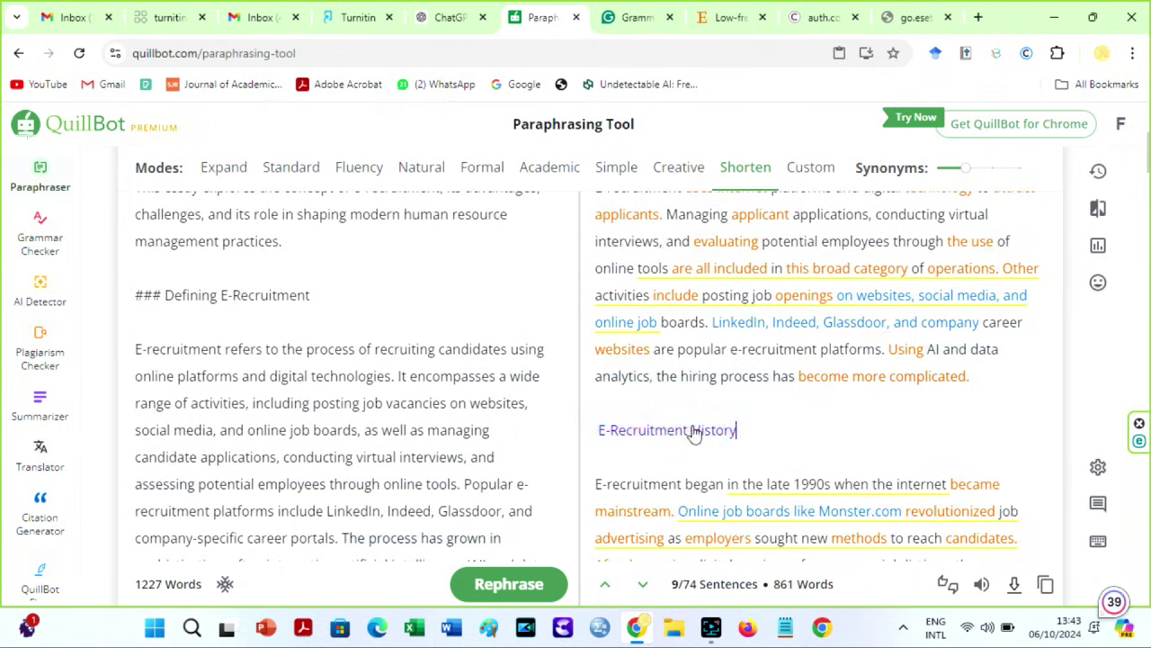
- Rephrase the late-1990s sentence and replace the newspaper job listings sentence with the Shorten version beginning "These platforms started as digital versions"
left_click(937, 484)
left_click(872, 419)
scroll(872, 419, "down", 3)
left_click(811, 267)
left_click(826, 240)
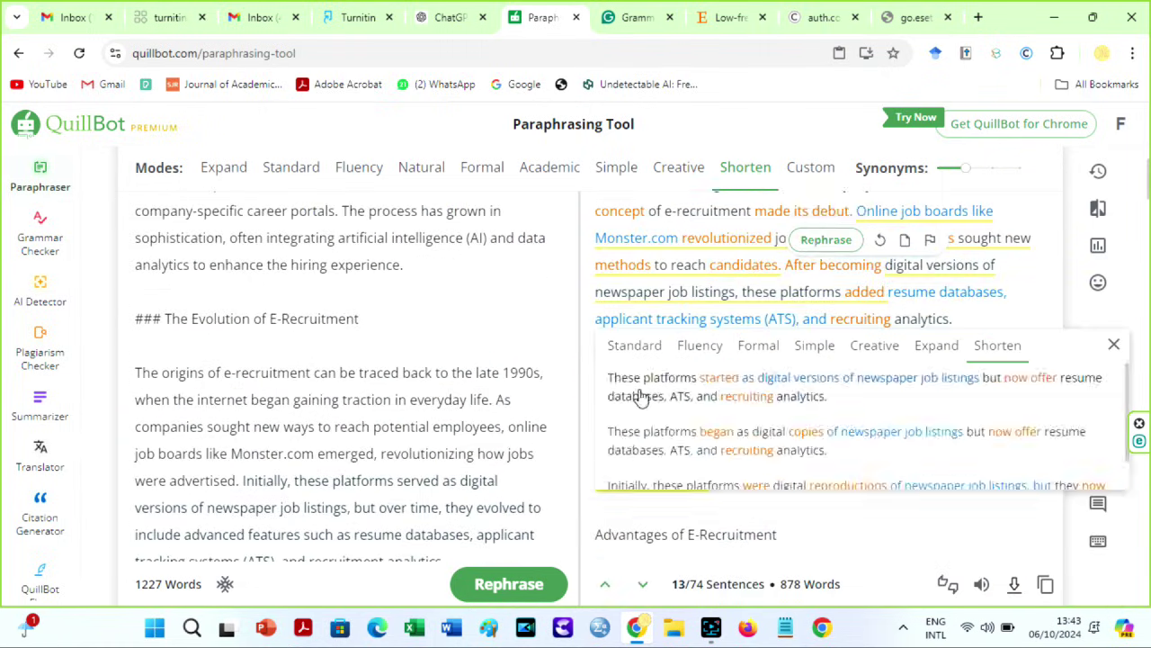
left_click(771, 385)
- Replace the sentence beginning "Today, e-recruitment goes beyond job postings" with an Expand rephrasing
left_click(824, 376)
left_click(654, 351)
left_click(937, 399)
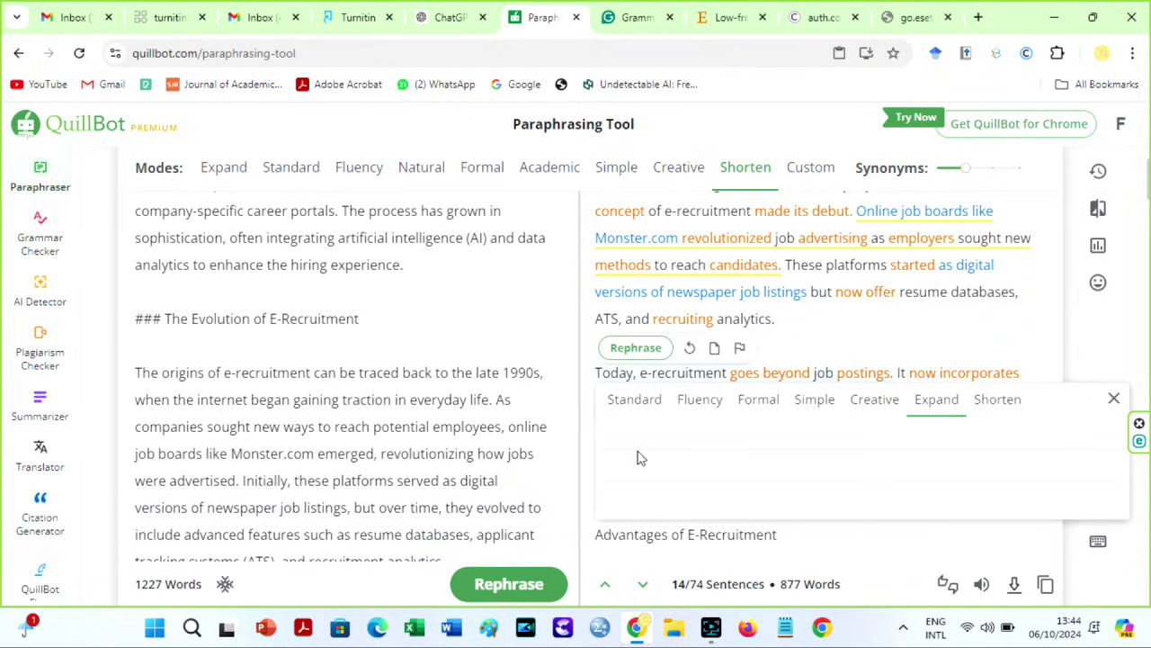
left_click(723, 466)
- Replace the introductory sentence under Advantages of E-Recruitment with "The following are the beenfits of e-recruitment."
scroll(809, 359, "down", 4)
left_click_drag(824, 268, 594, 236)
type("The following are the")
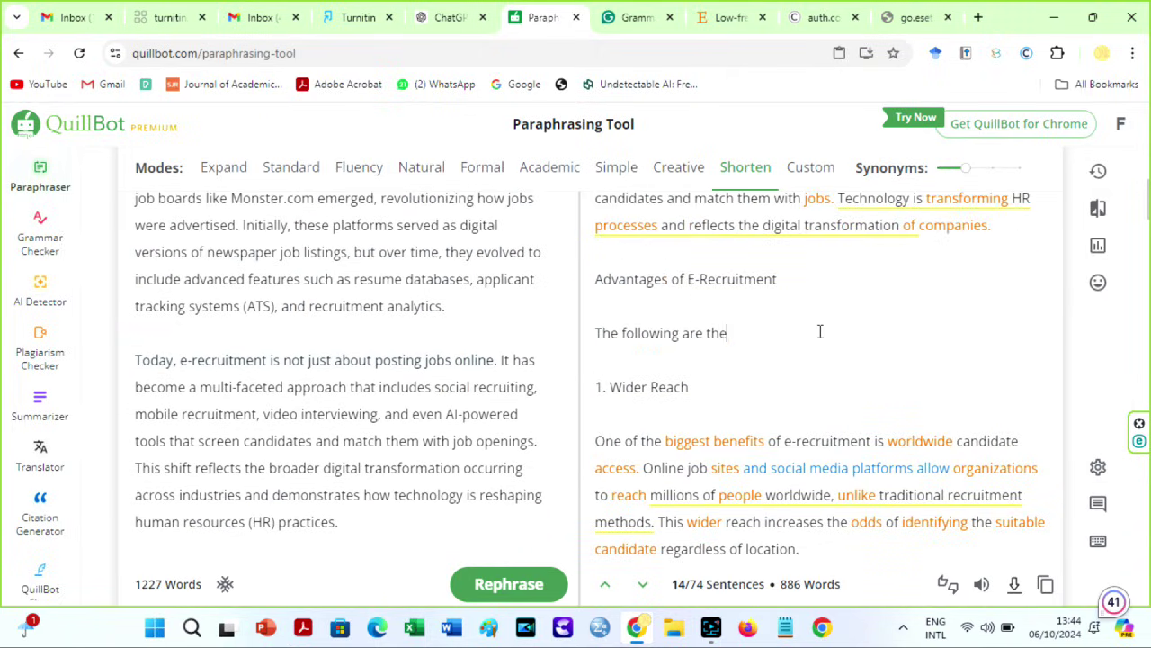
type(" beenfits of e-recruitment.")
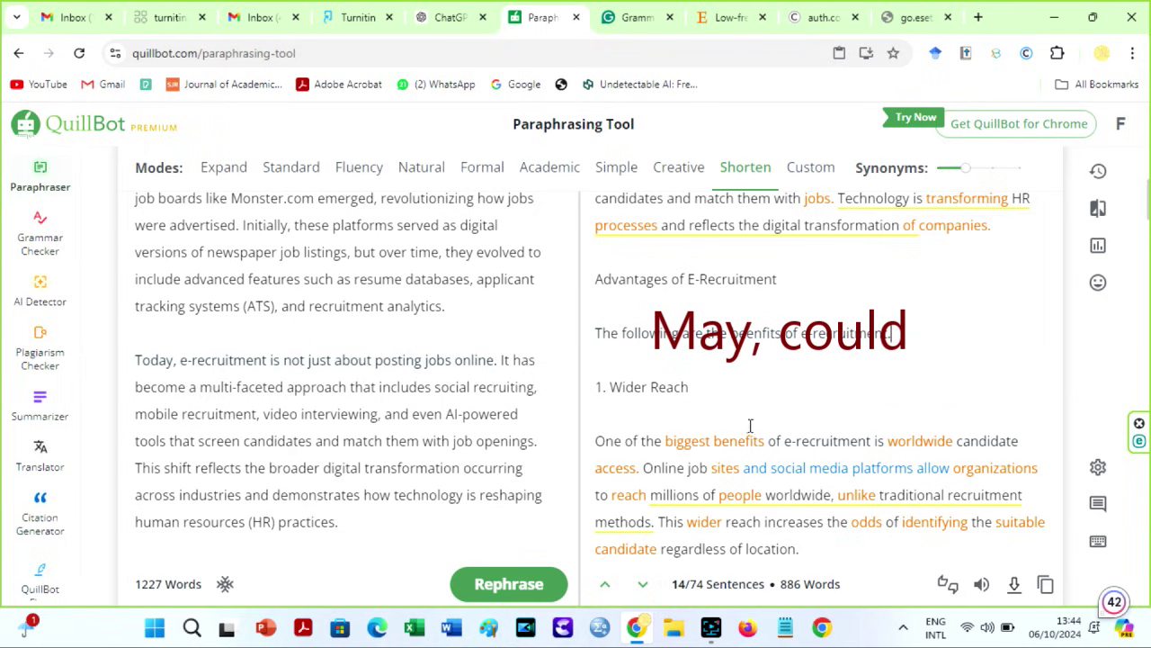
- Reword the Wider Reach paragraph using suggested alternatives, including those offered for "biggest"
left_click(702, 440)
left_click(943, 531)
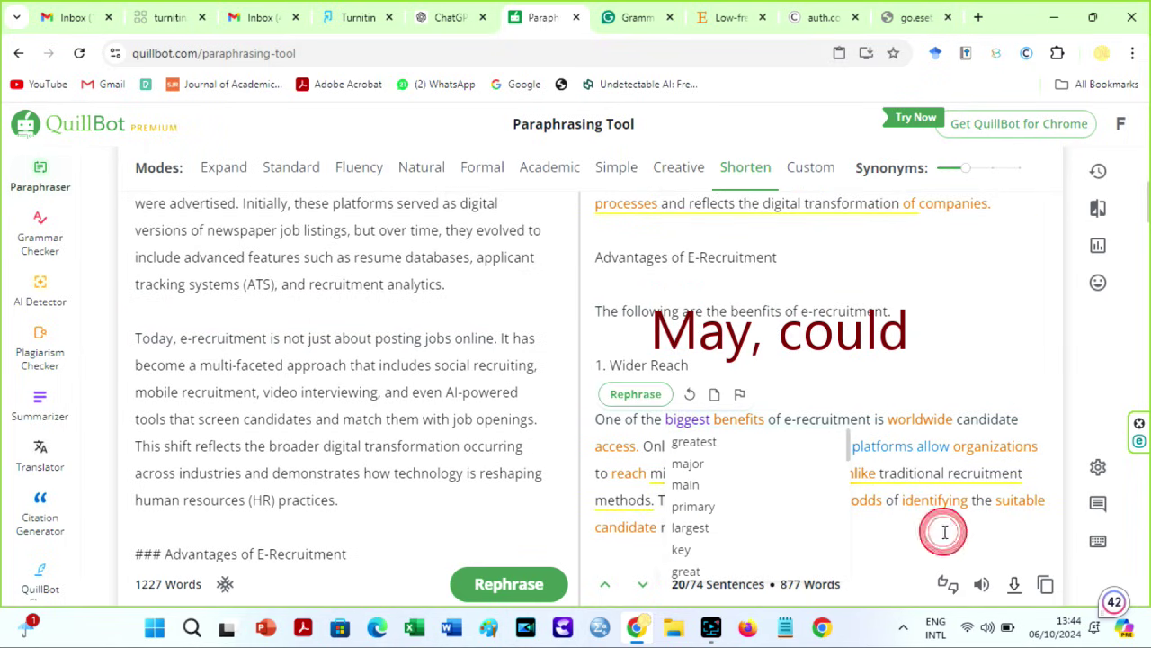
mouse_move(967, 453)
left_click(738, 490)
left_click(737, 494)
left_click(918, 269)
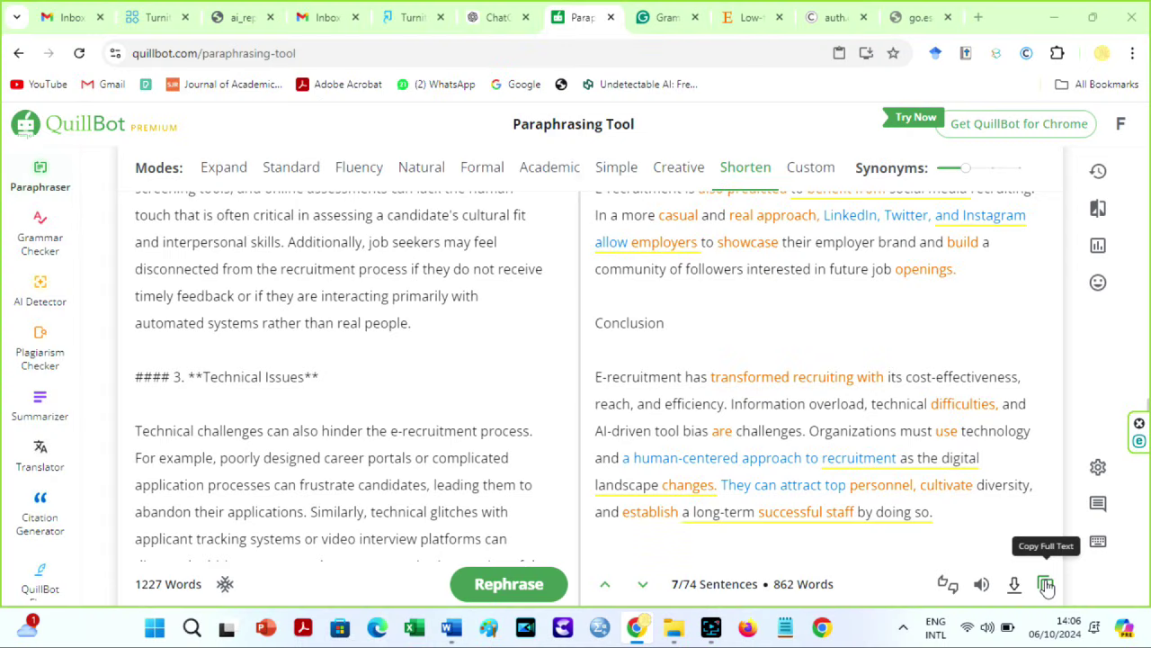
- Replace the input text with a copy of the full output and shorten it again with synonyms at the lowest level
left_click(1047, 585)
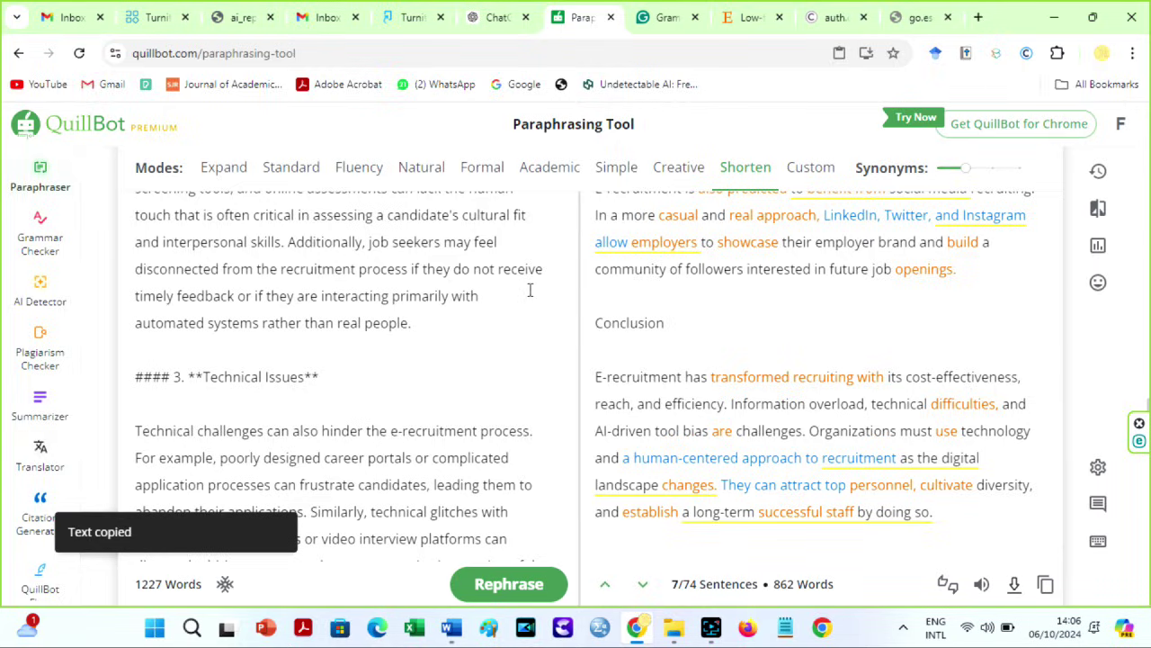
scroll(359, 359, "up", 15)
left_click(566, 267)
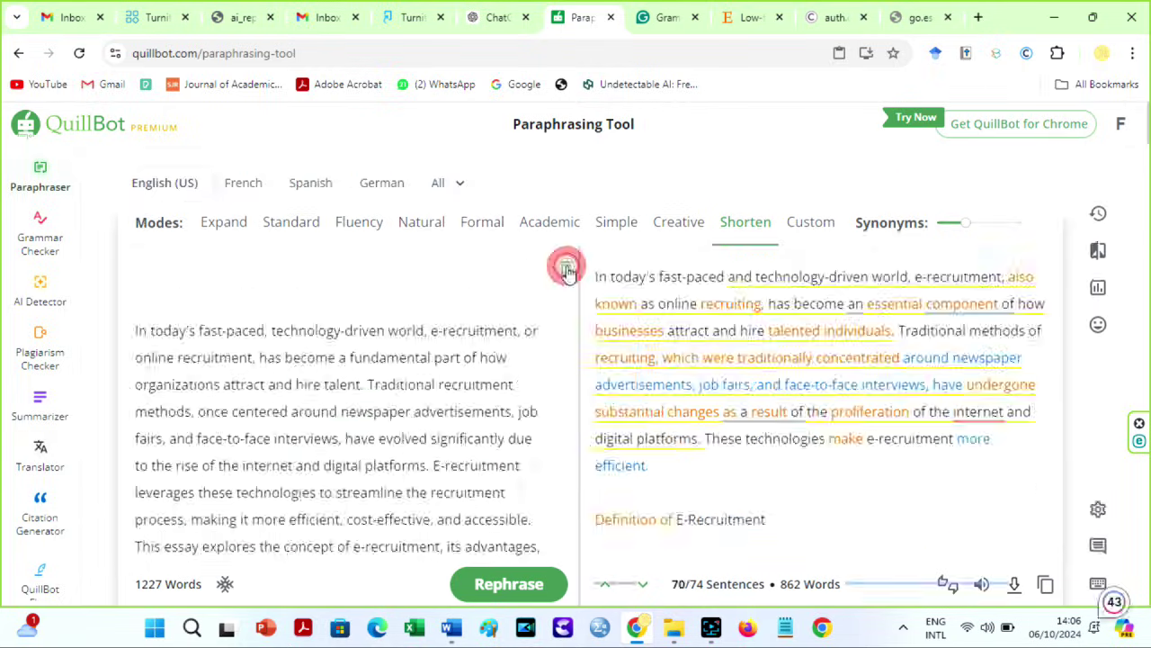
left_click(360, 389)
key("ctrl+v")
left_click(938, 223)
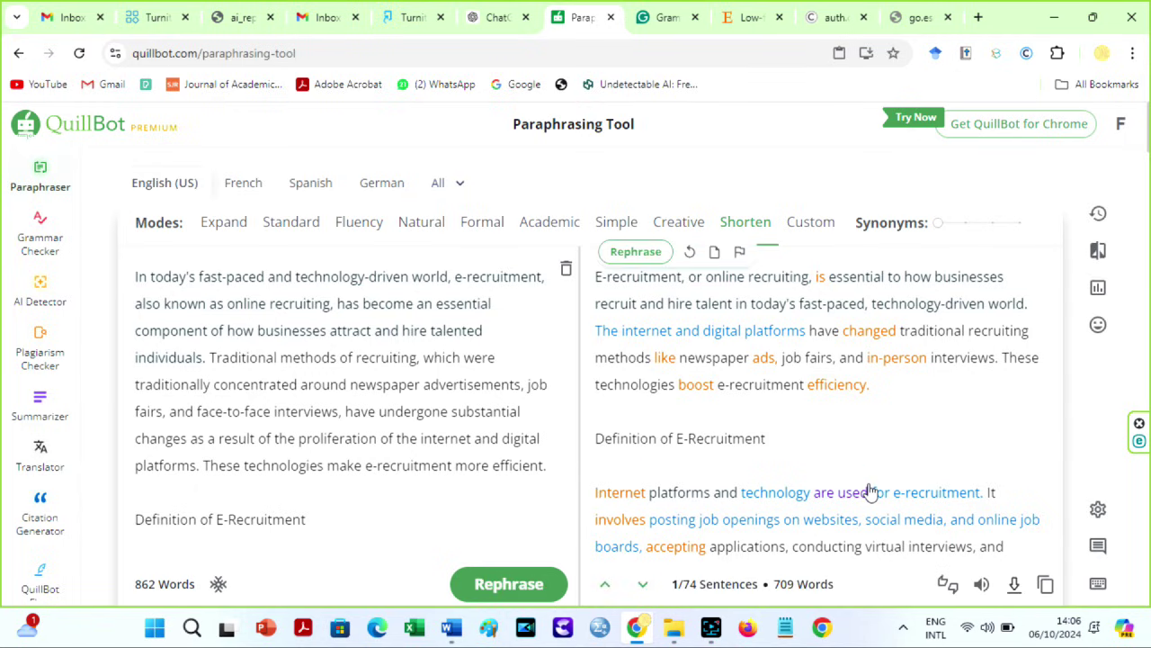
- Delete the Conclusion heading and paragraph from the output and copy the full remaining text
scroll(803, 499, "down", 15)
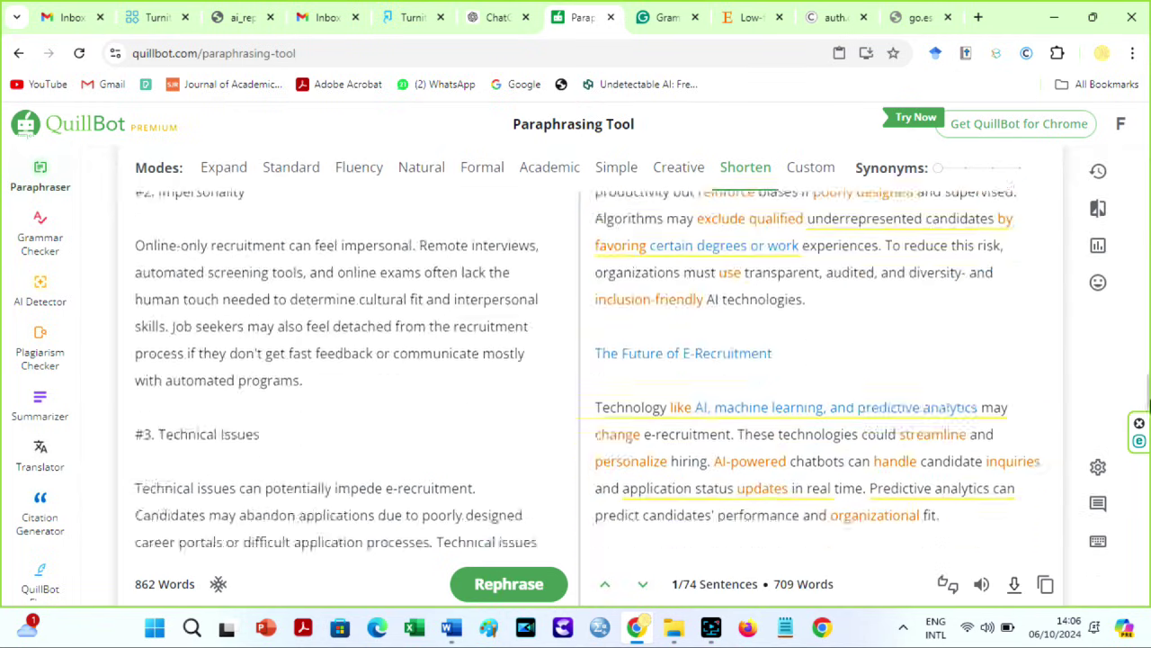
scroll(858, 374, "down", 4)
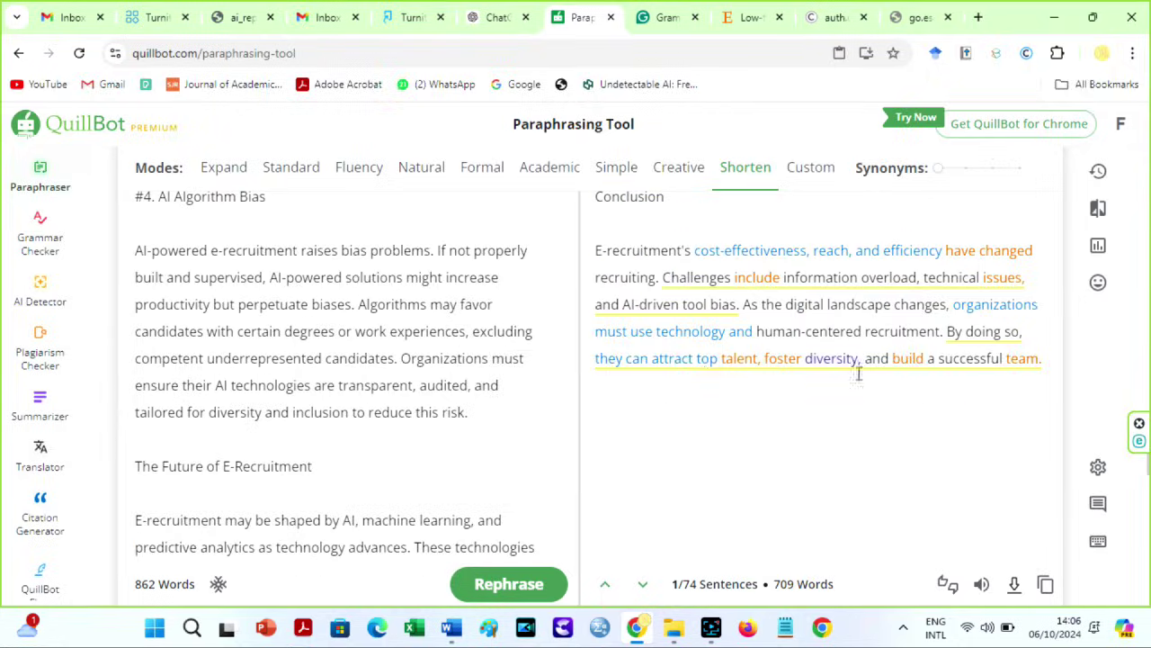
left_click_drag(1044, 376, 594, 196)
key("BackSpace")
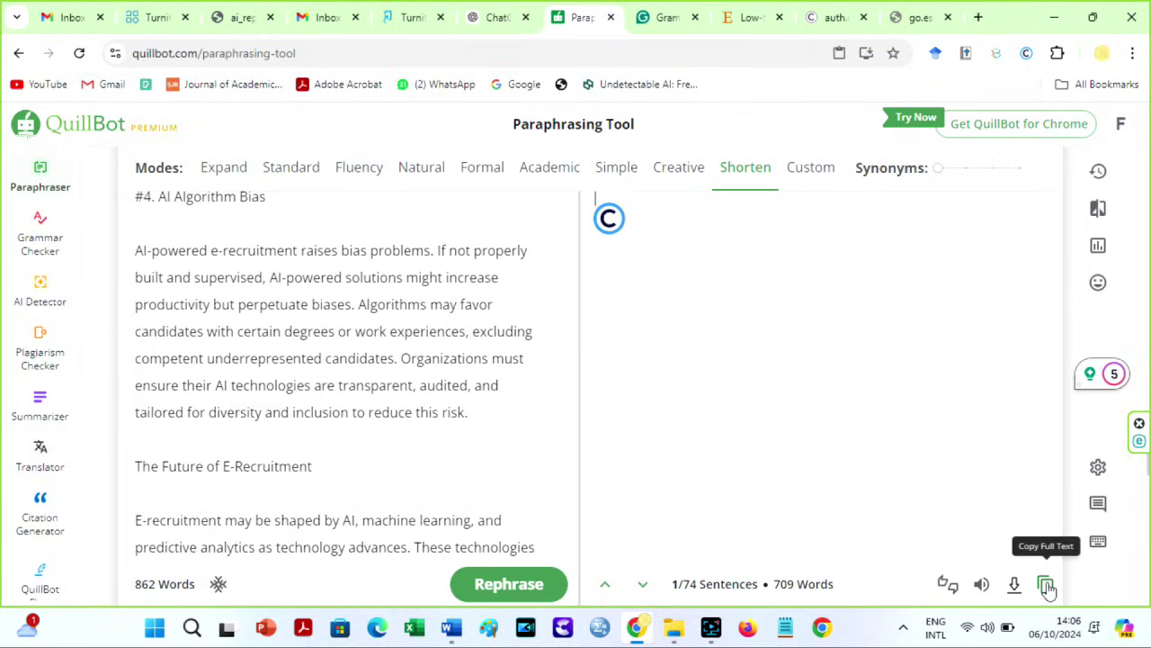
left_click(1046, 584)
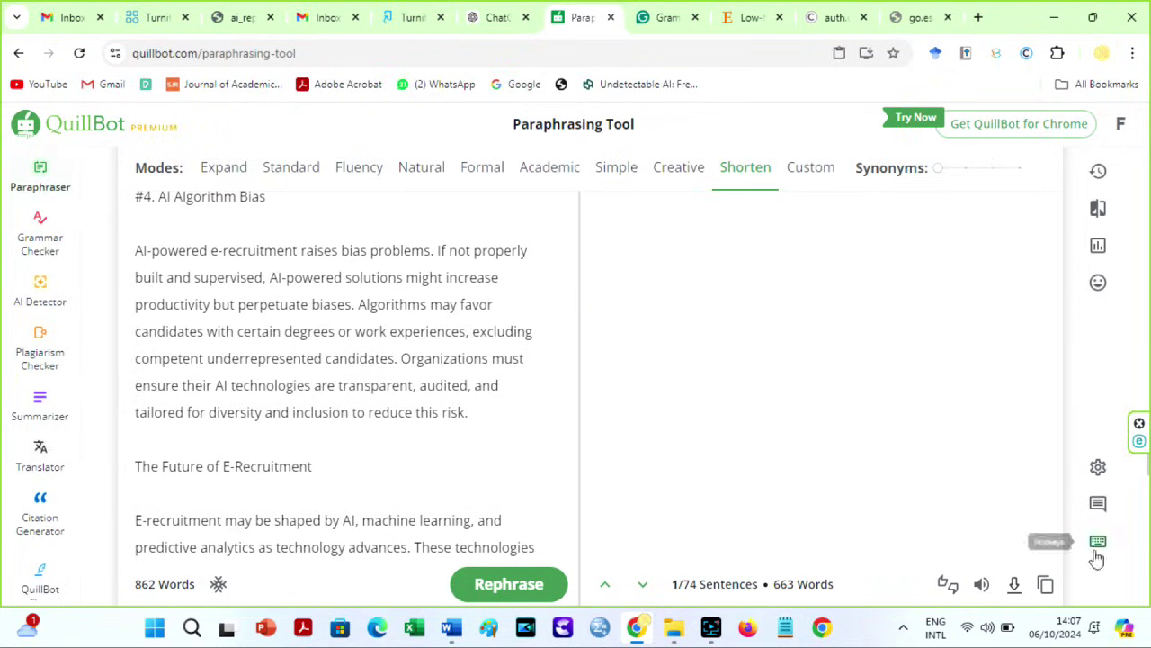